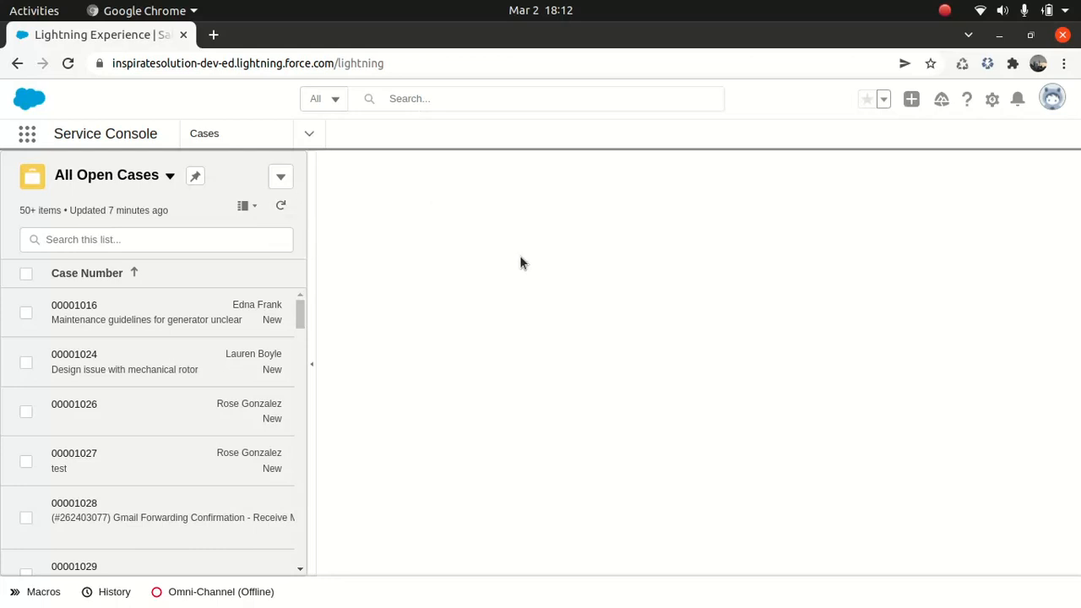
In Service Setup's Macro Settings, enable searching all macro text fields and sharing and organizing macros in folders, and save
click(993, 101)
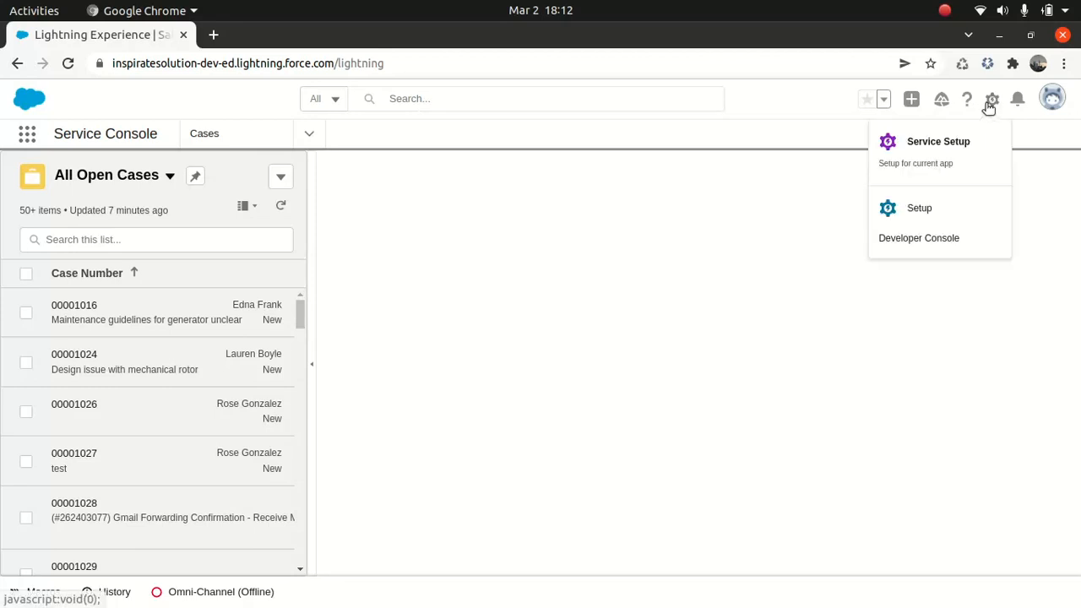
click(934, 149)
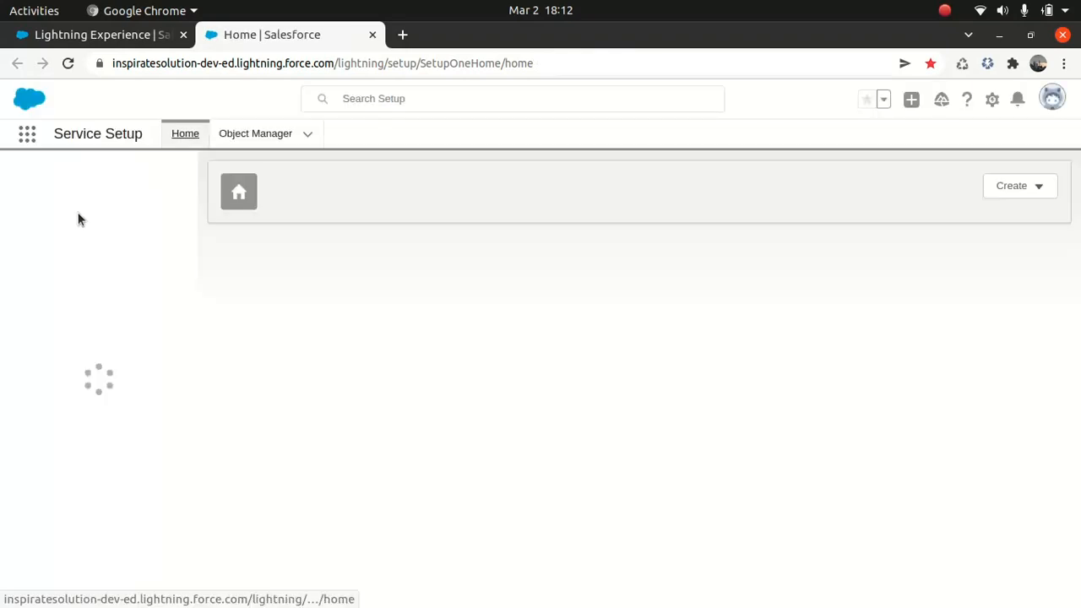
click(105, 177)
text(macr)
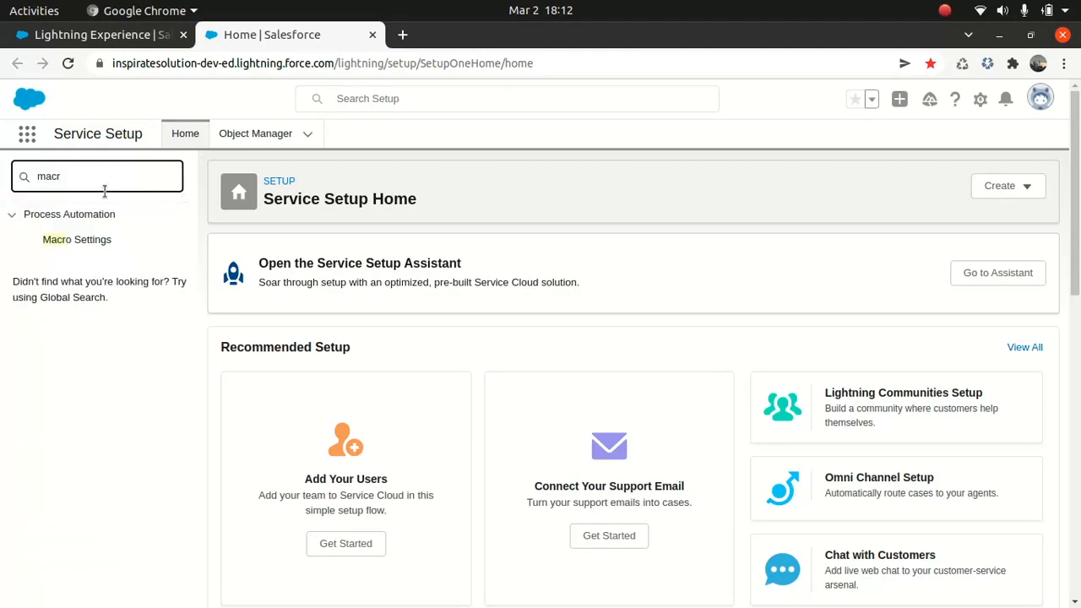
click(99, 241)
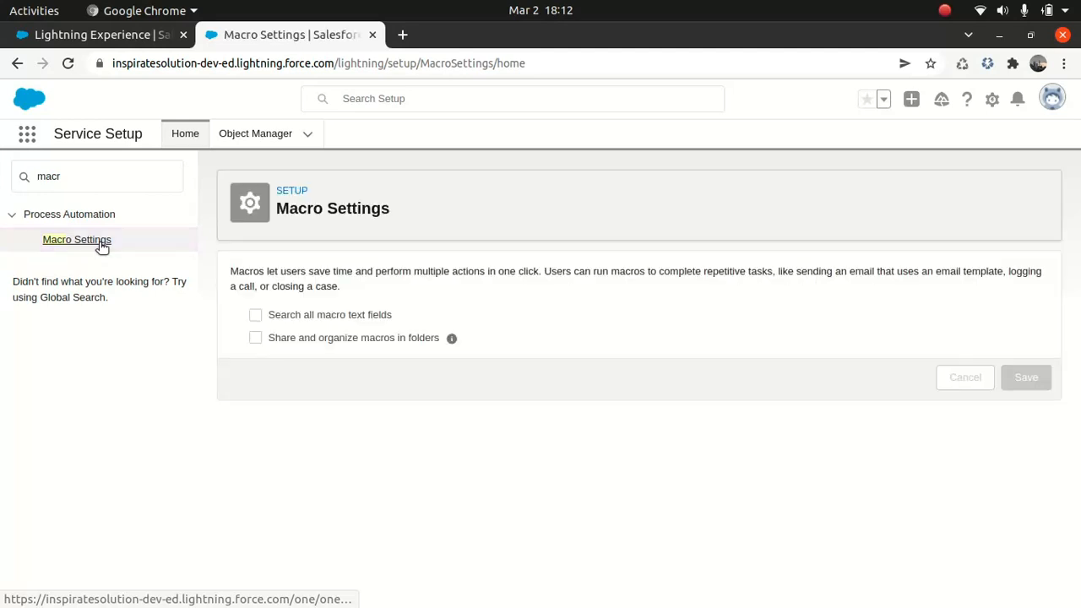
click(256, 317)
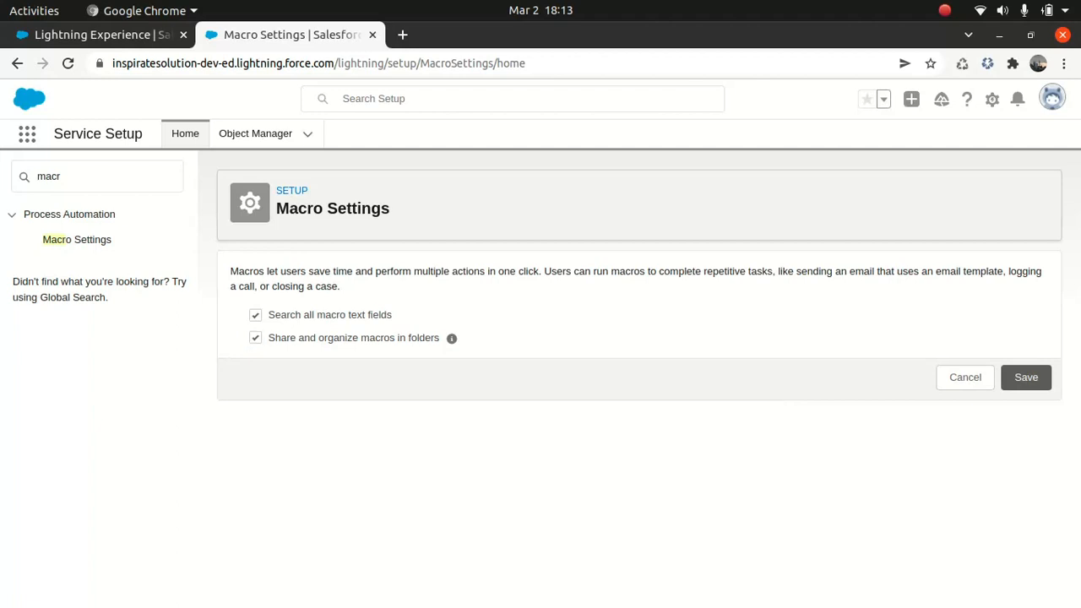
click(1026, 379)
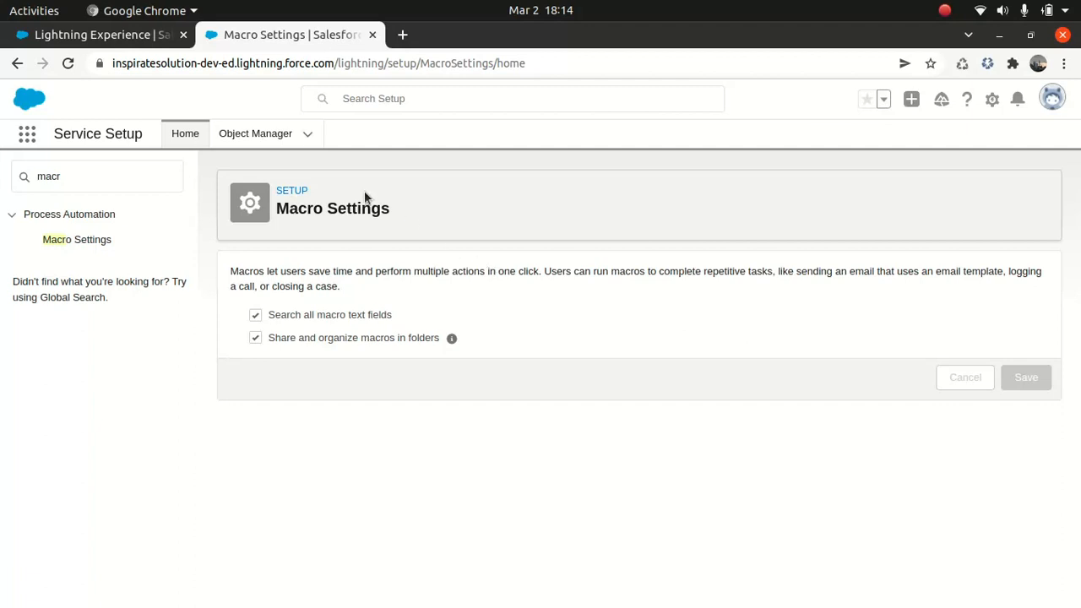
Open the Lightning app Service Console for editing from the App Manager in Setup
click(992, 99)
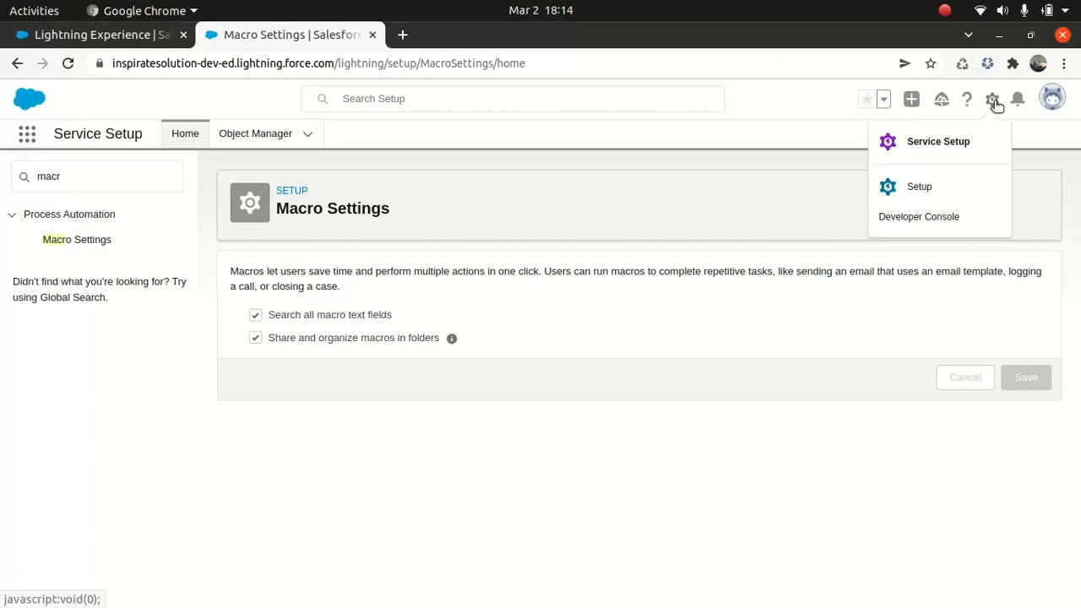
click(911, 188)
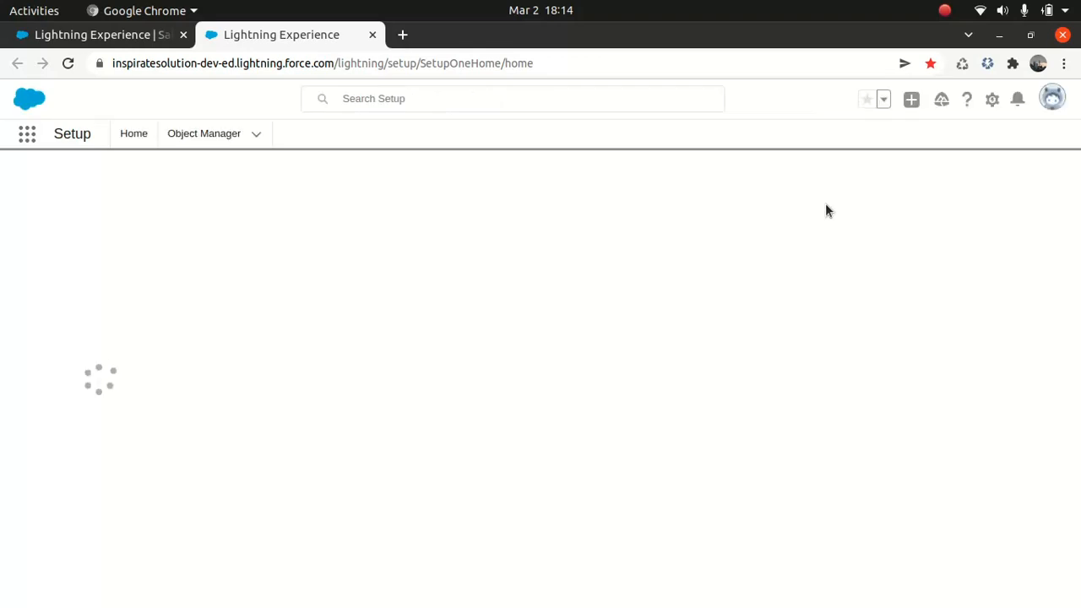
click(127, 179)
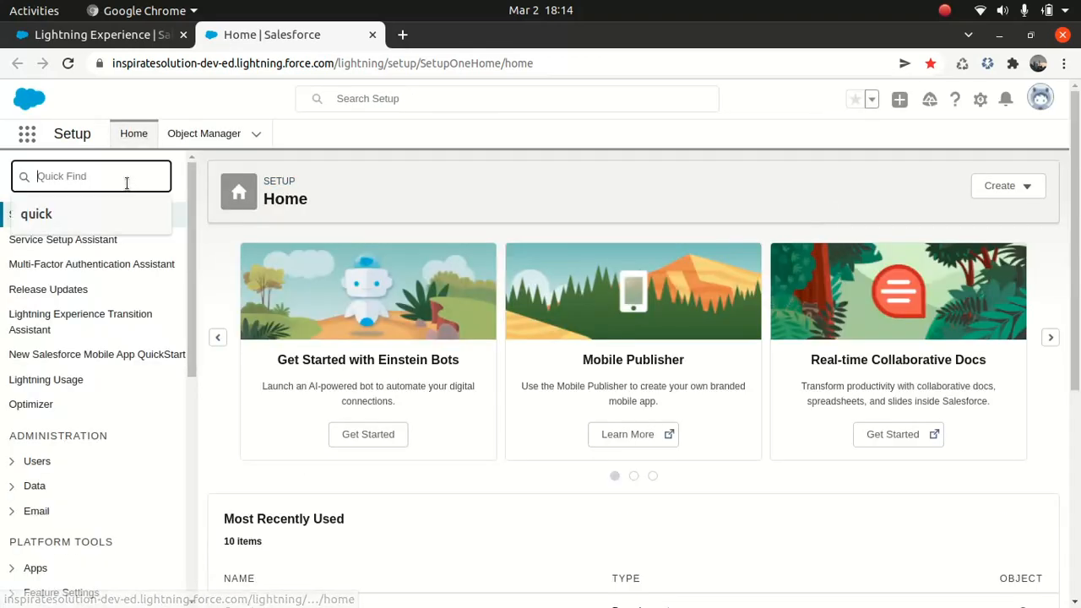
text(app)
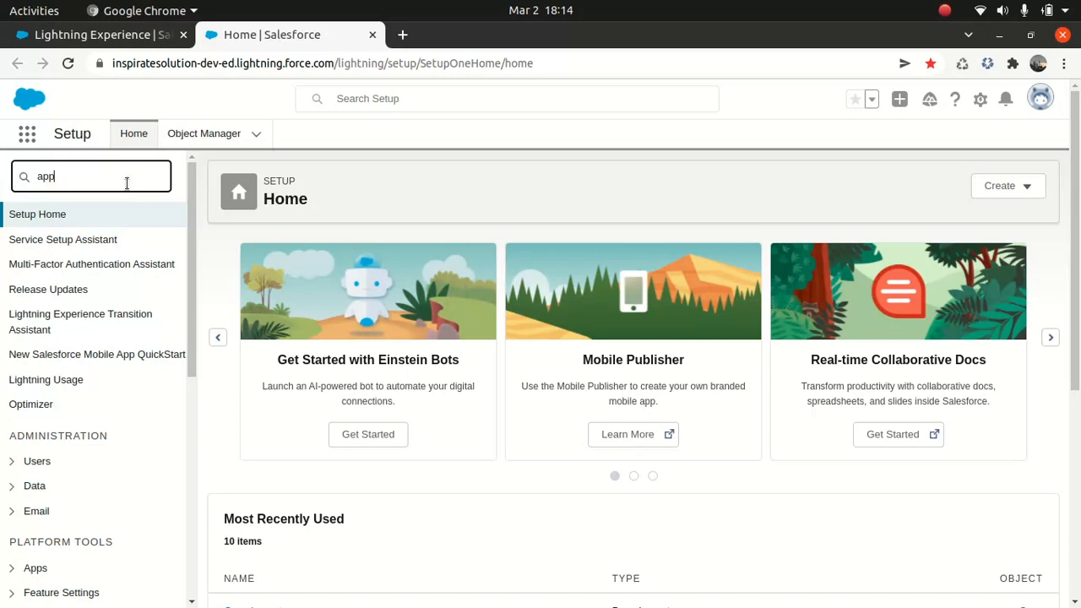
click(71, 331)
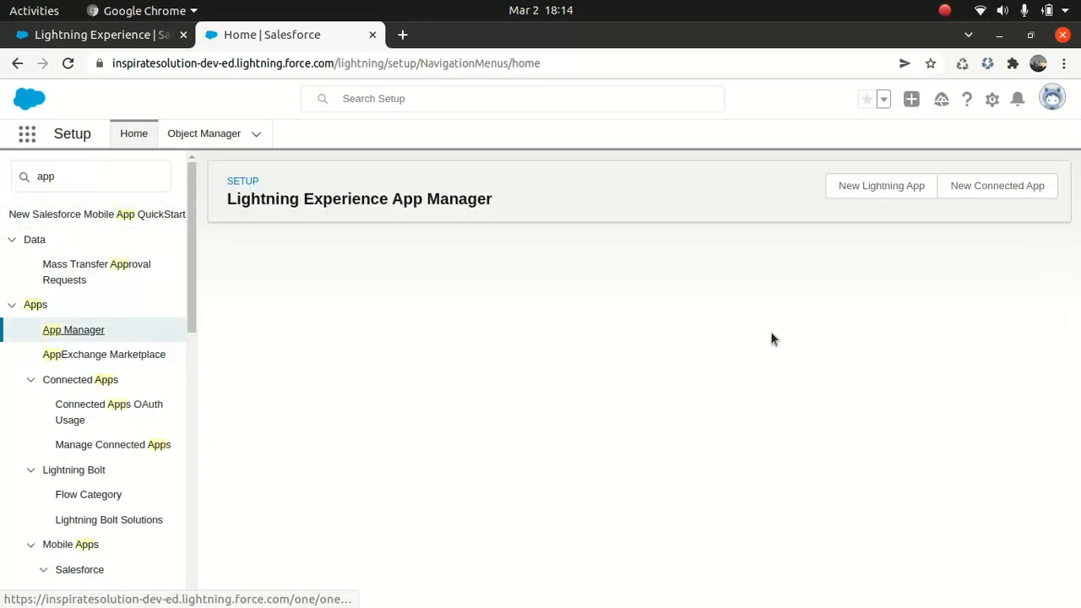
drag(1055, 343, 1058, 473)
click(1031, 556)
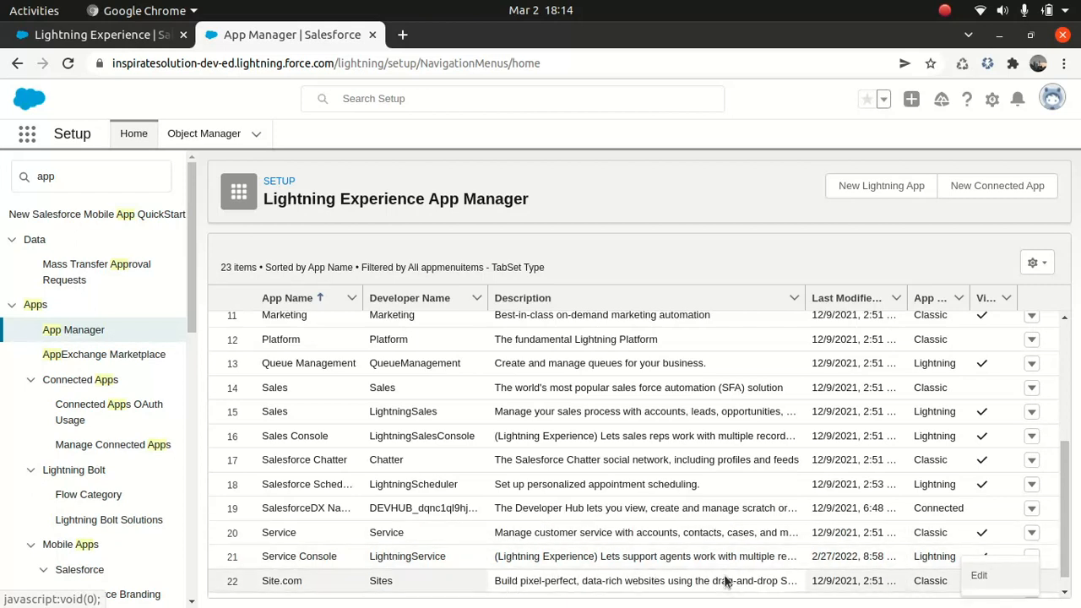
click(981, 576)
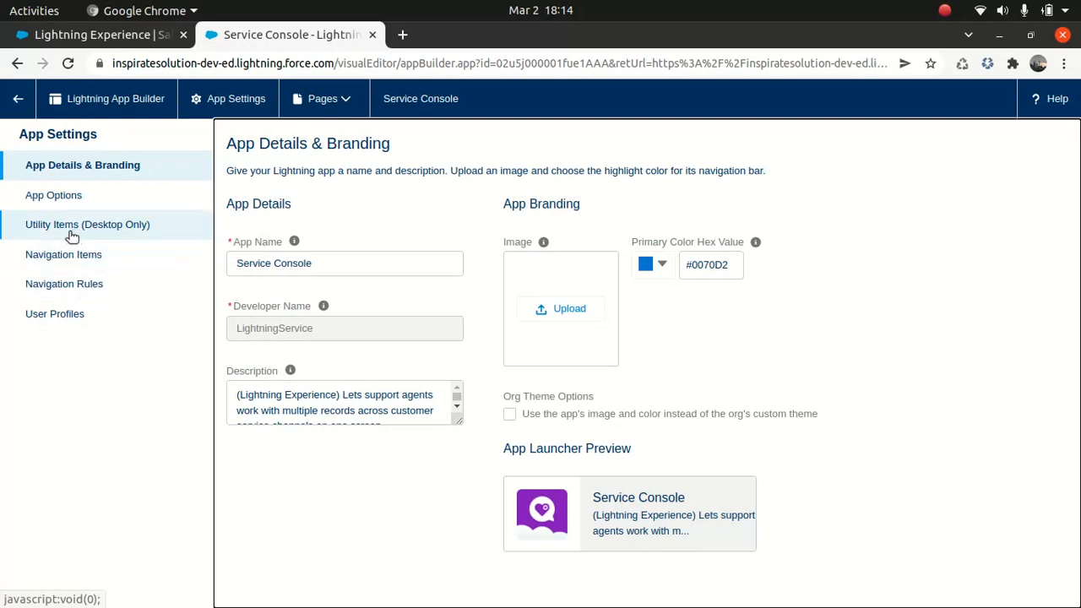
Check the app's utility items for Macros, search the items available to add for "ma", and return to the App Manager unchanged
click(53, 199)
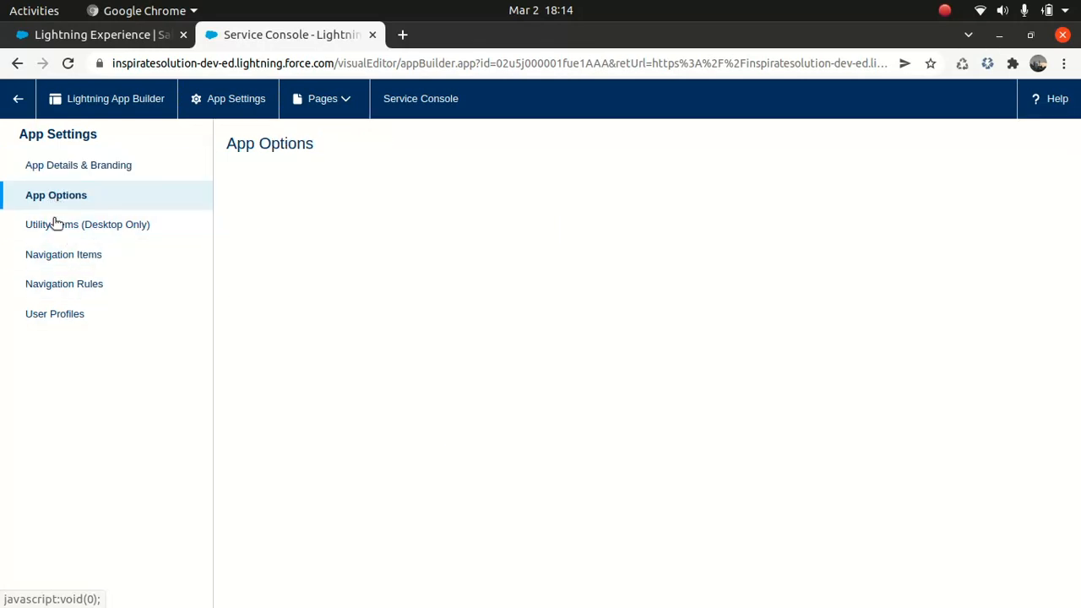
click(55, 223)
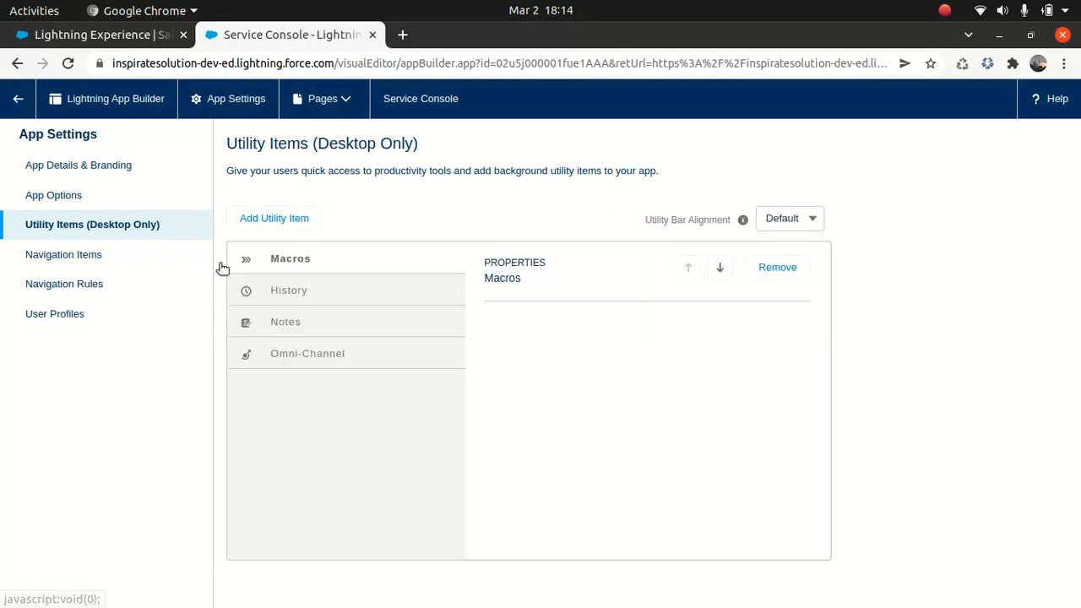
click(269, 217)
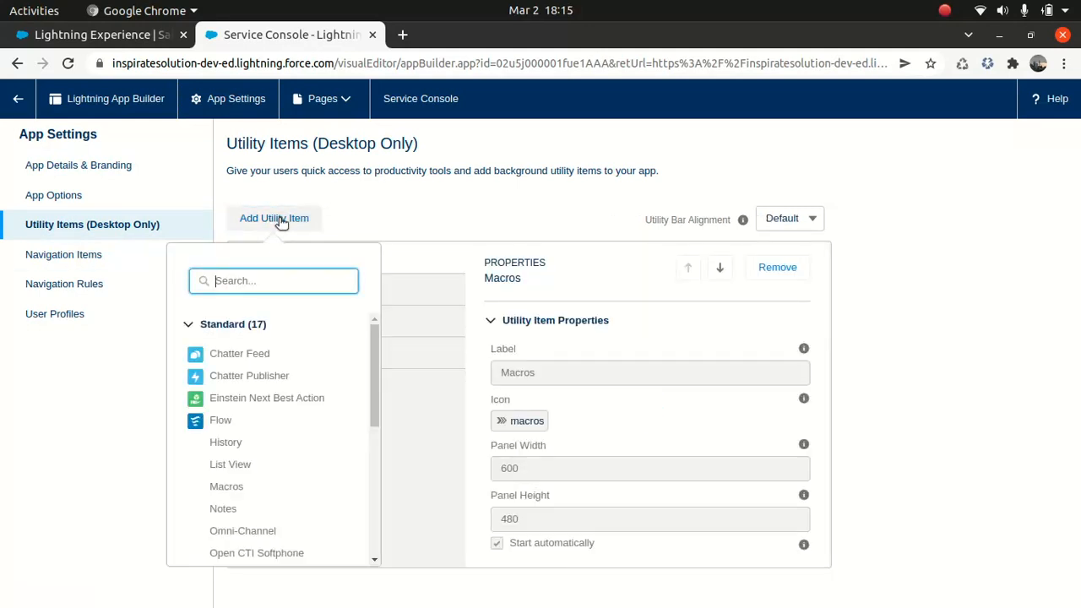
text(ma)
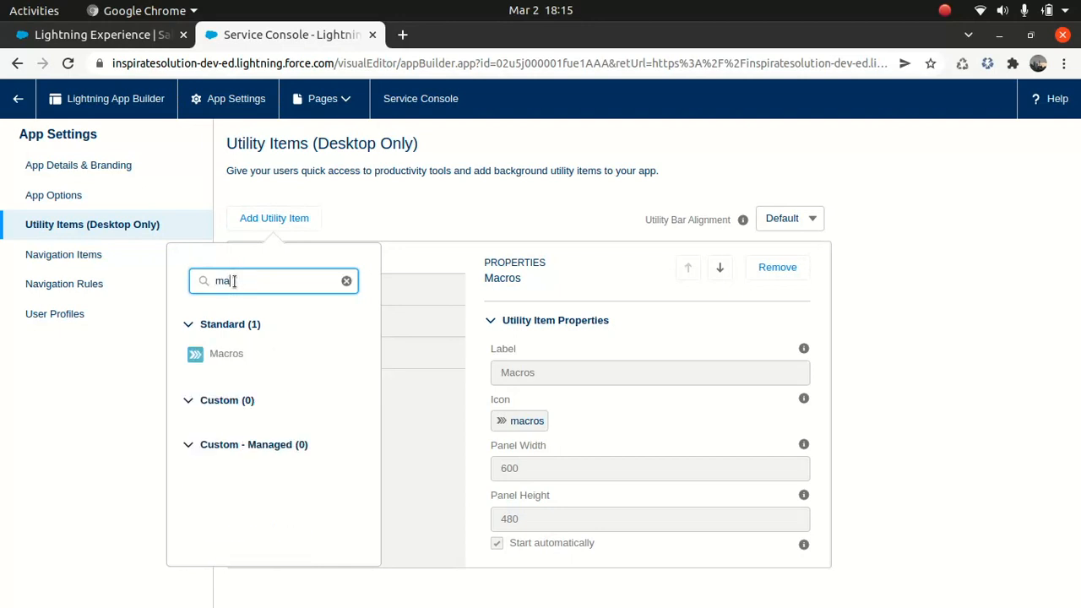
key(Escape)
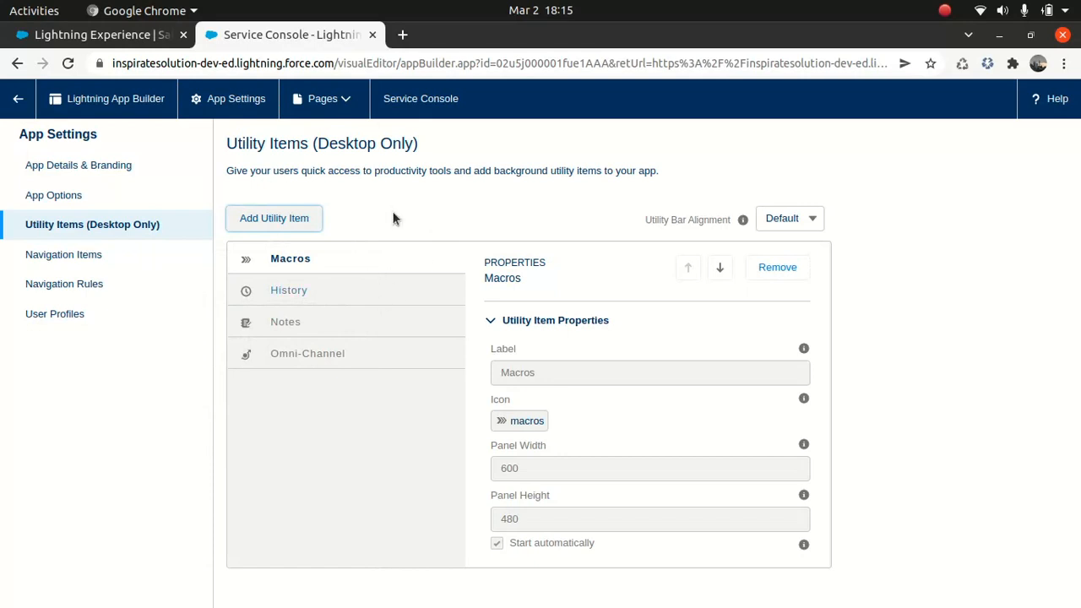
click(19, 101)
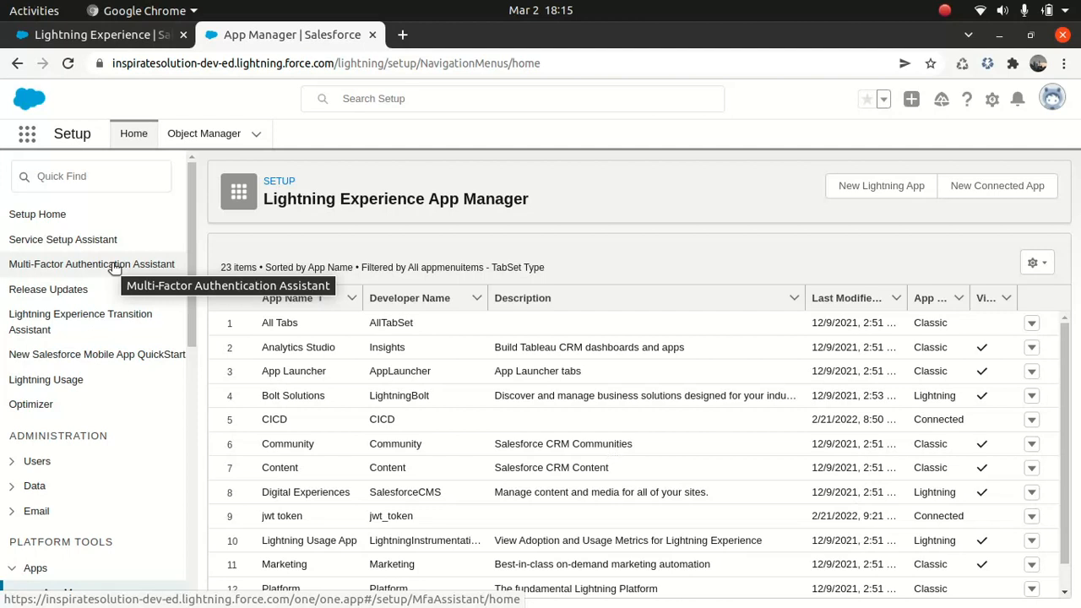
Find Permission Sets in Setup by searching for "perm" and open the Maco permission set
click(104, 187)
text(pr)
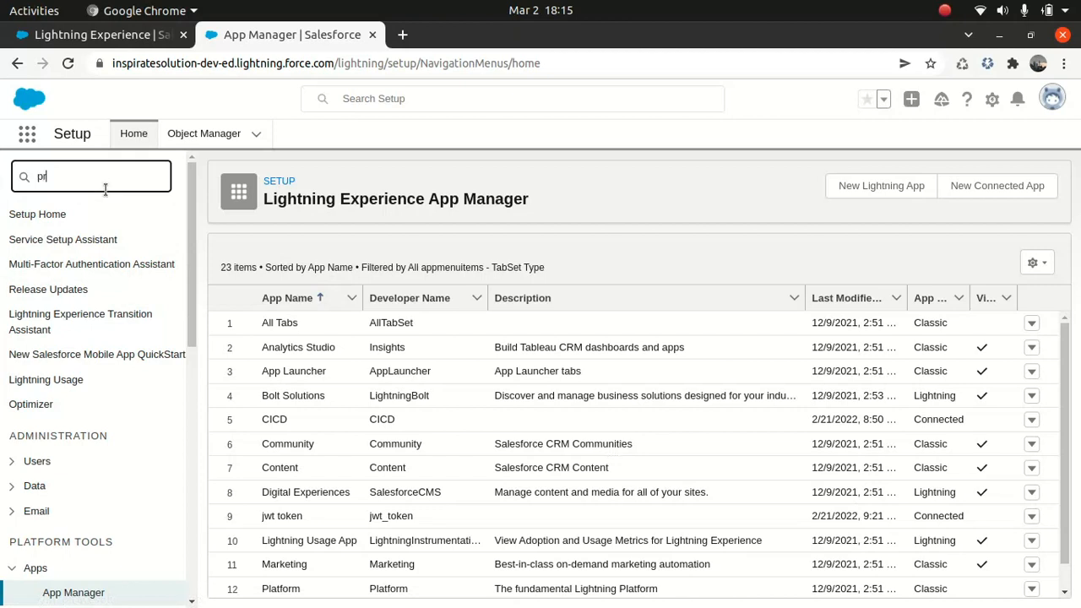
key(BackSpace)
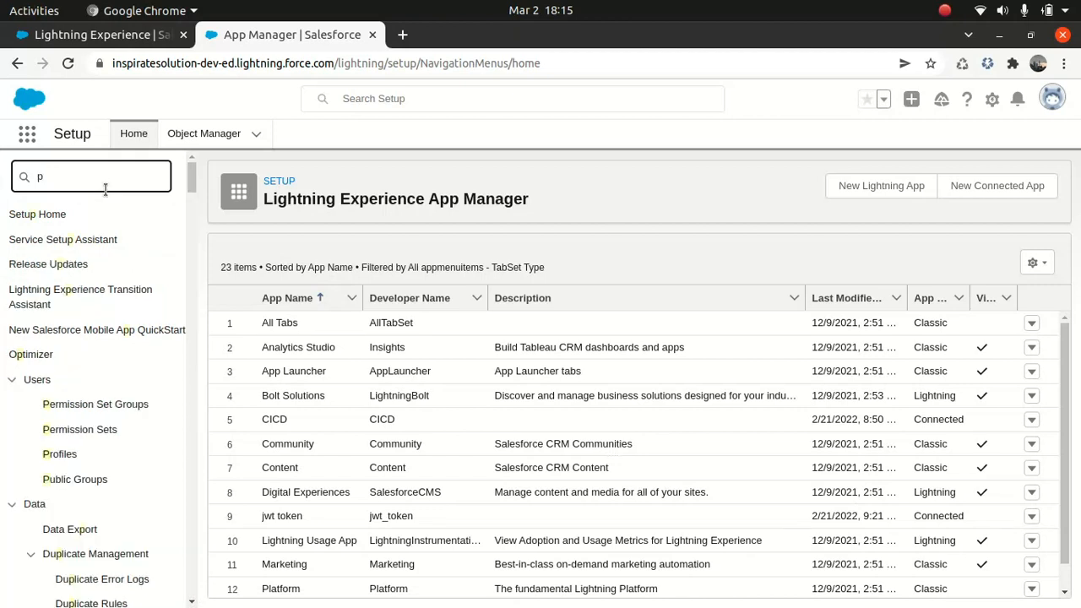
text(rem)
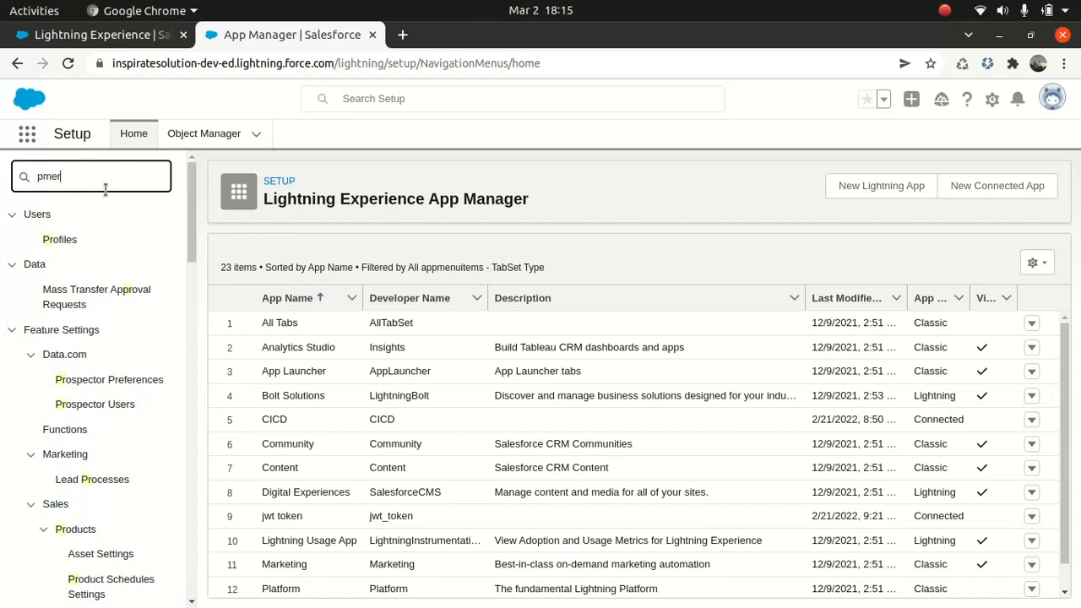
key(BackSpace)
key(BackSpace)
key(BackSpace)
text(er)
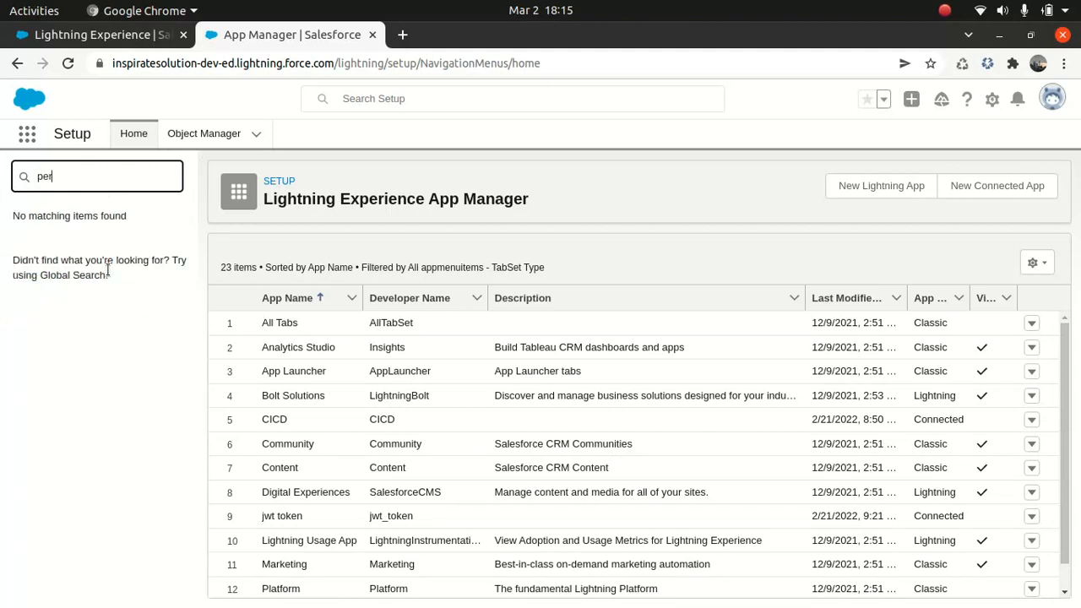
text(m)
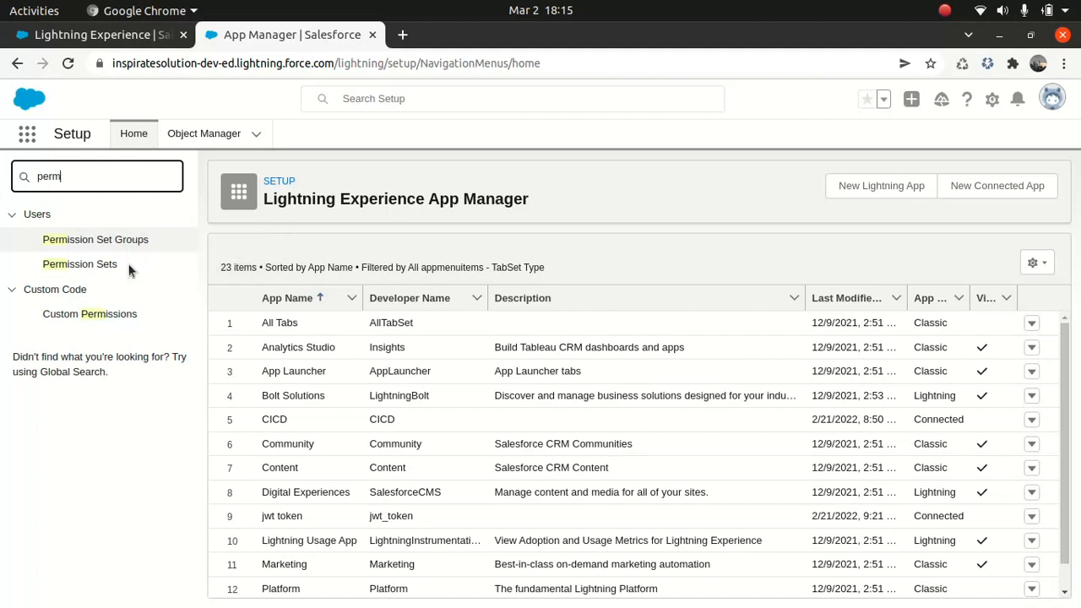
click(100, 265)
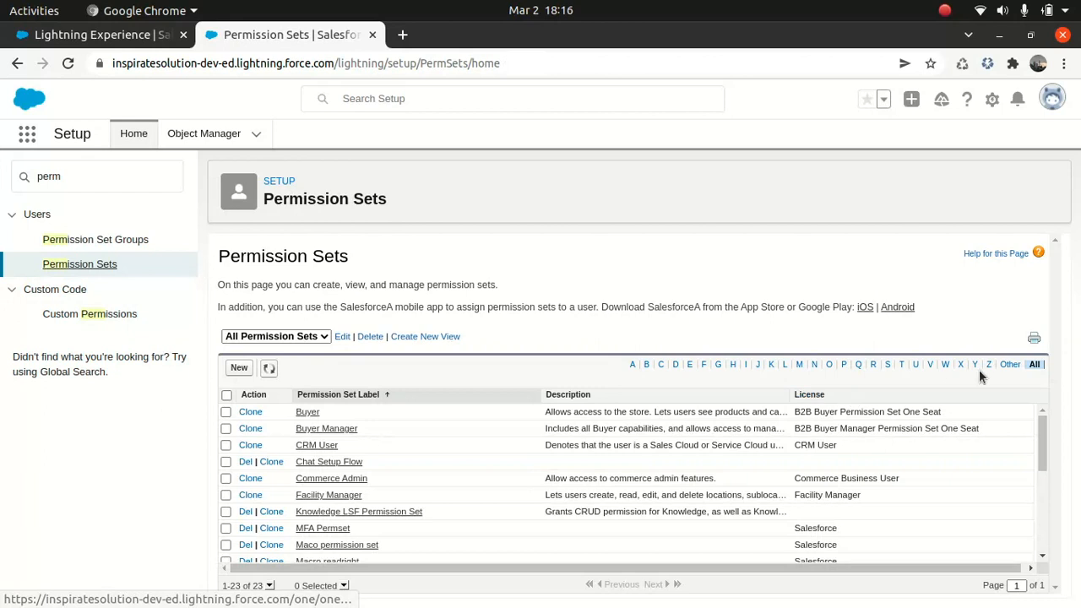
click(319, 546)
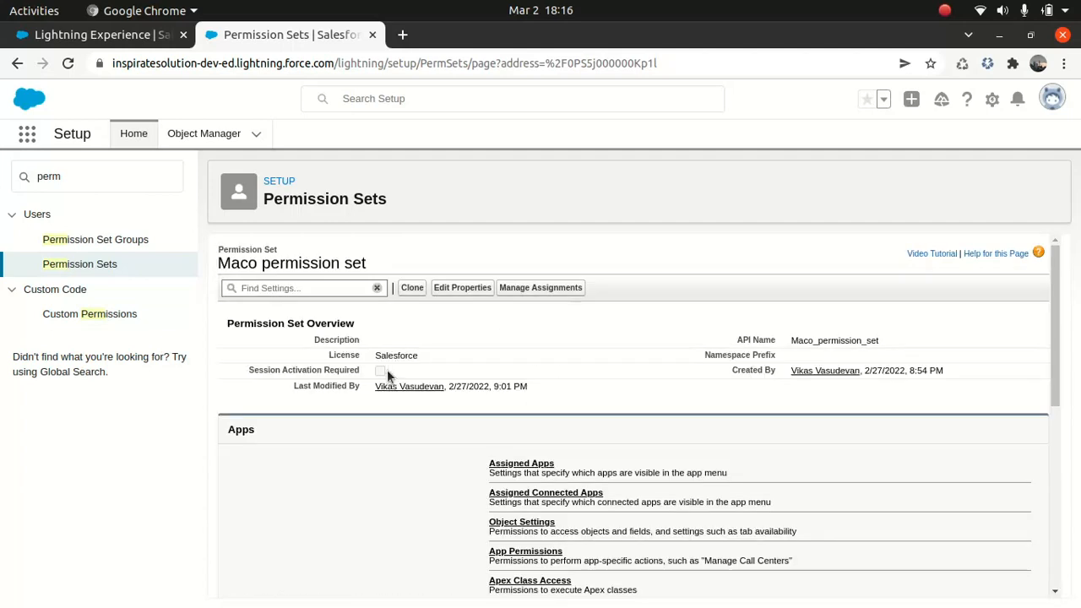
Search the permission set's object settings for "macro" and open the Macros object to review its permissions
click(512, 524)
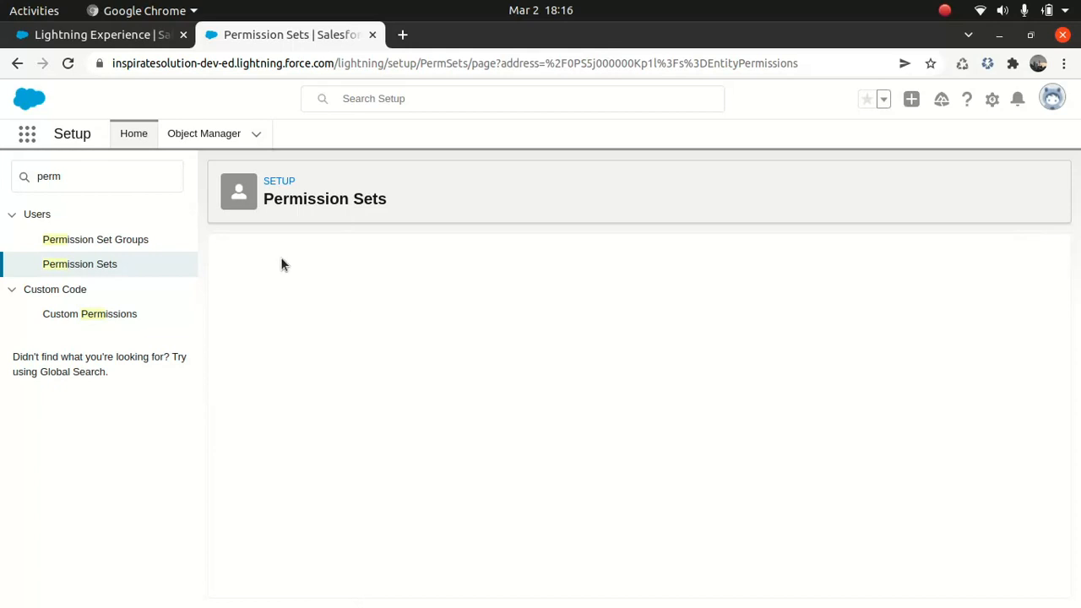
click(278, 289)
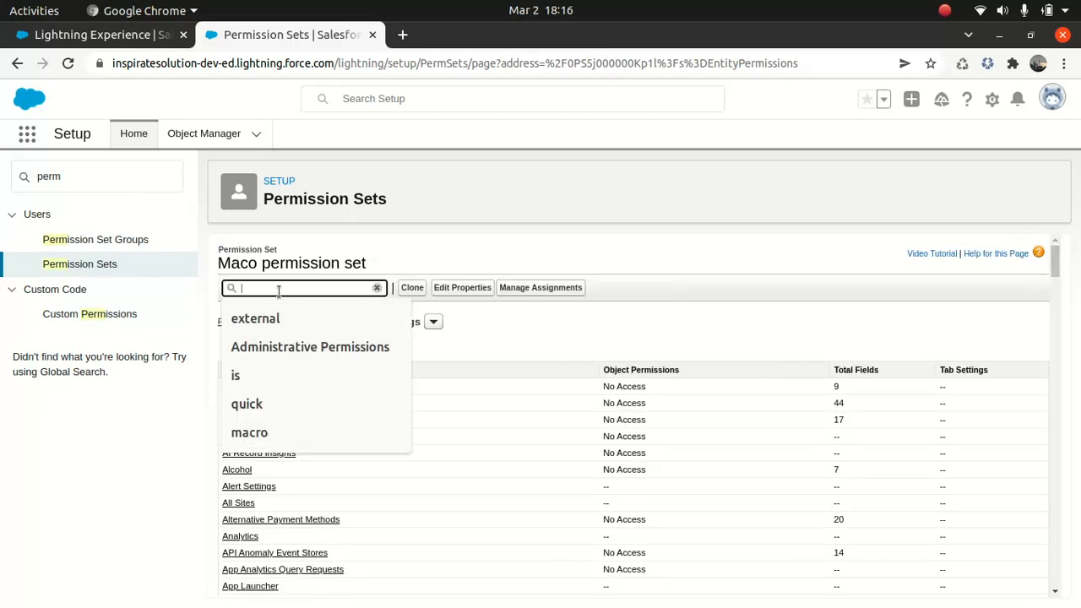
text(maco)
key(BackSpace)
key(BackSpace)
text(ro)
key(BackSpace)
text(cro)
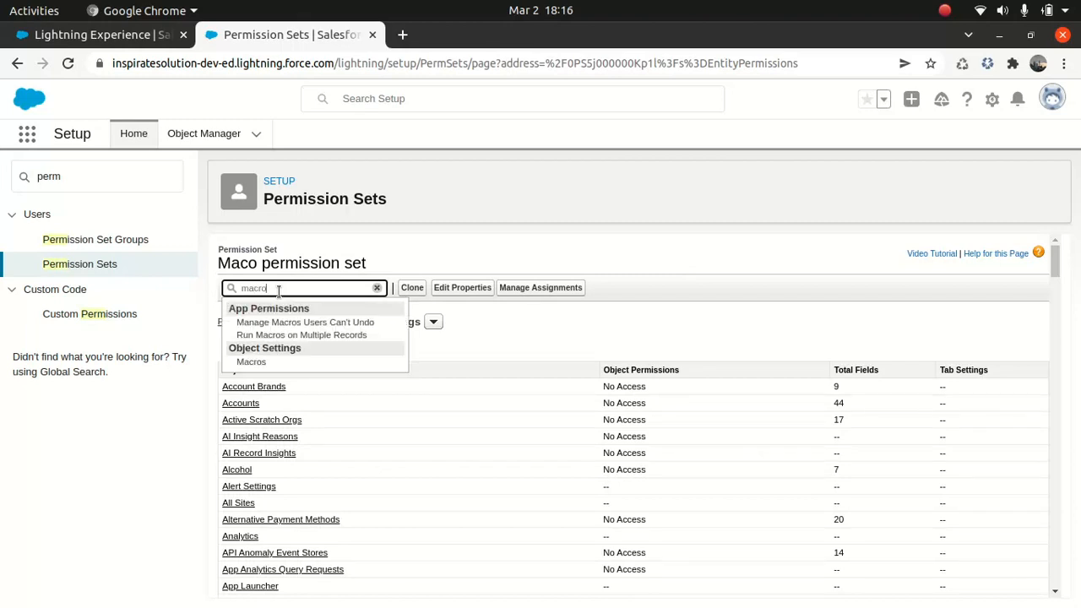
key(BackSpace)
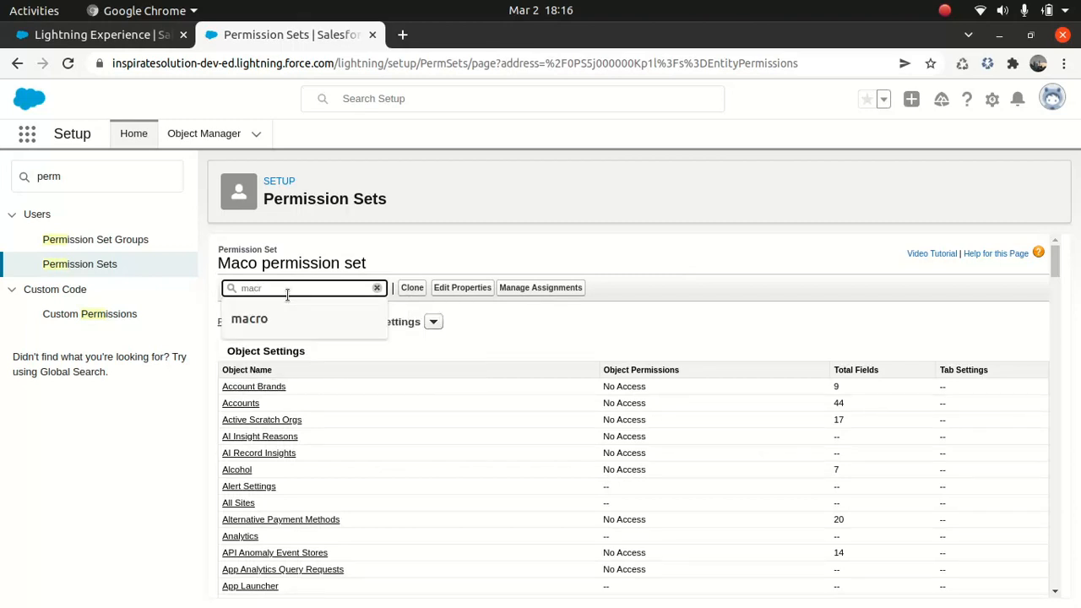
click(250, 319)
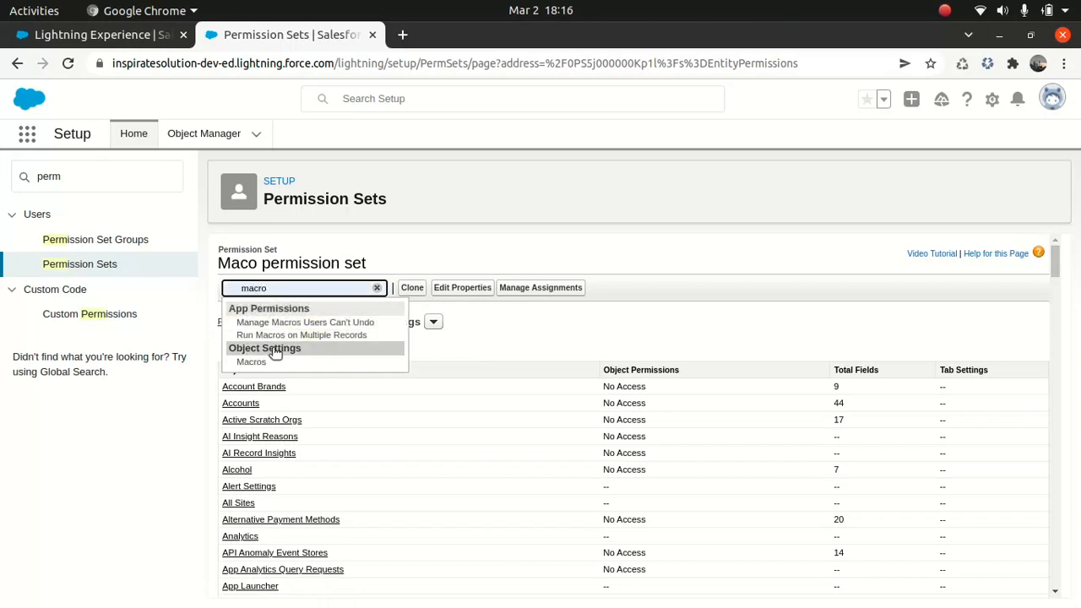
click(254, 362)
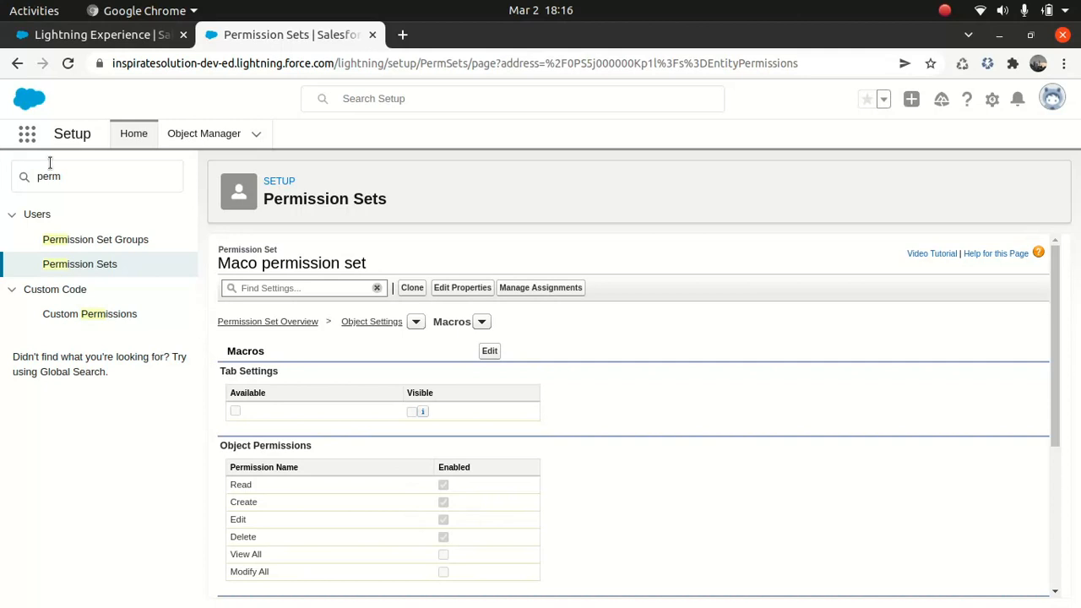
Switch to the Service Console app by searching for "serv" and open its Macros utility
click(28, 137)
text(serv)
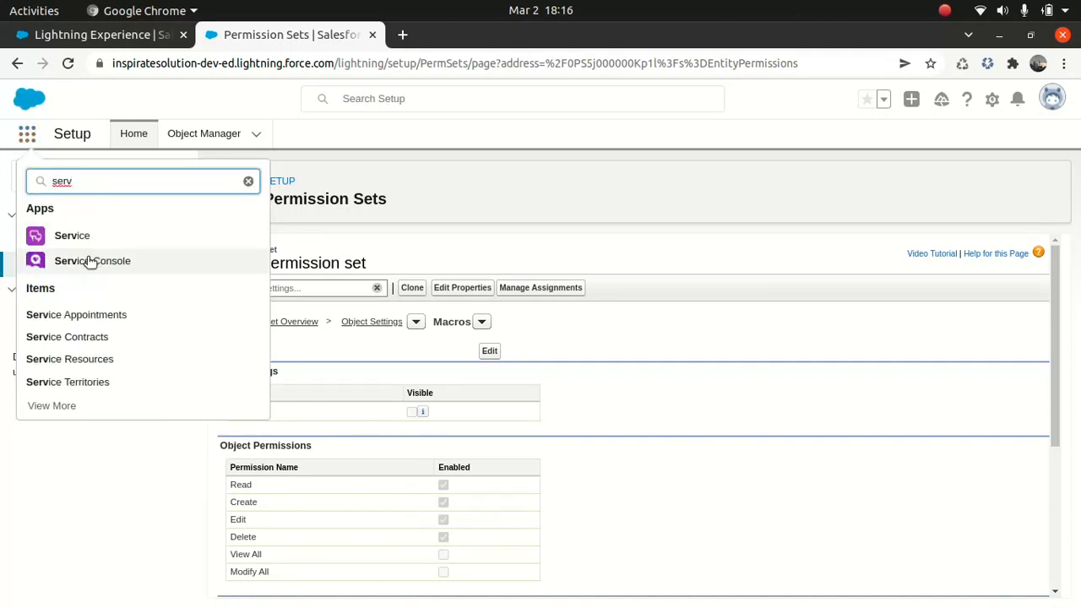
click(94, 260)
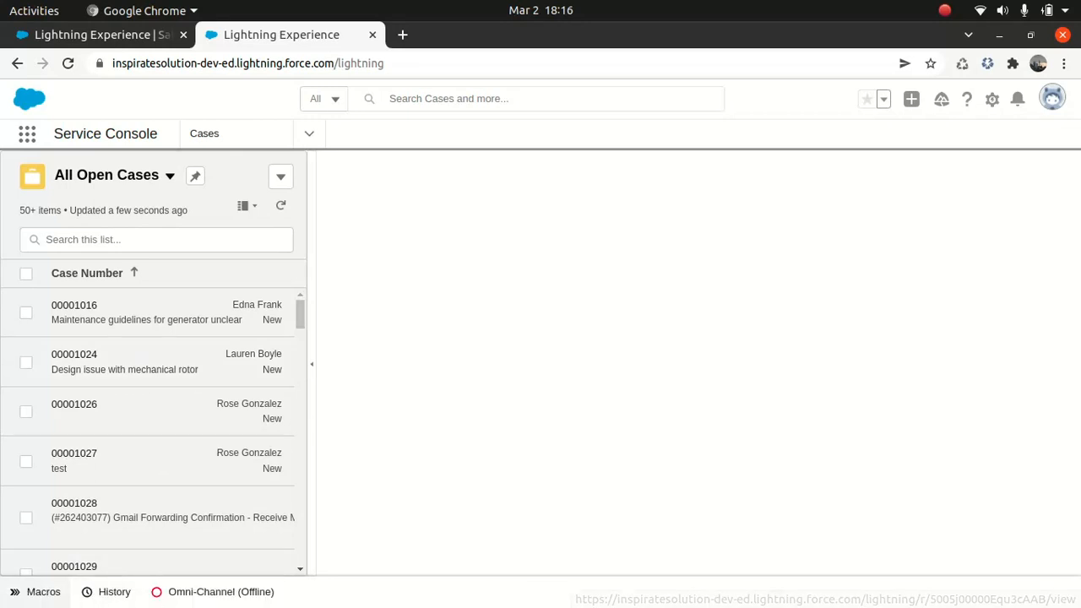
click(44, 592)
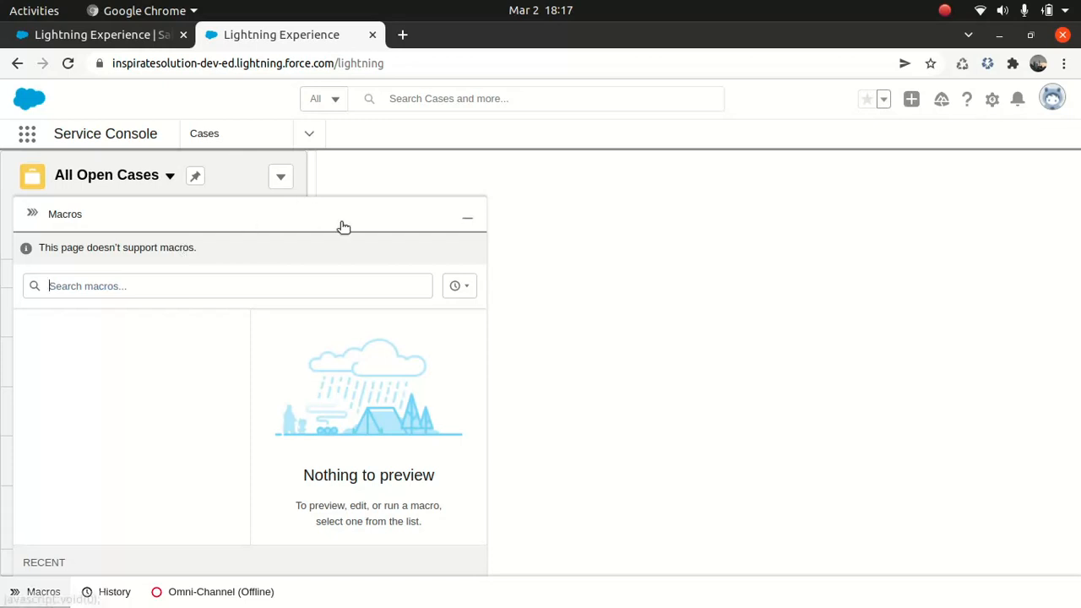
Open the case "Maintenance guidelines for generator unclear" from All Open Cases and bring up the Macros utility on it
click(469, 219)
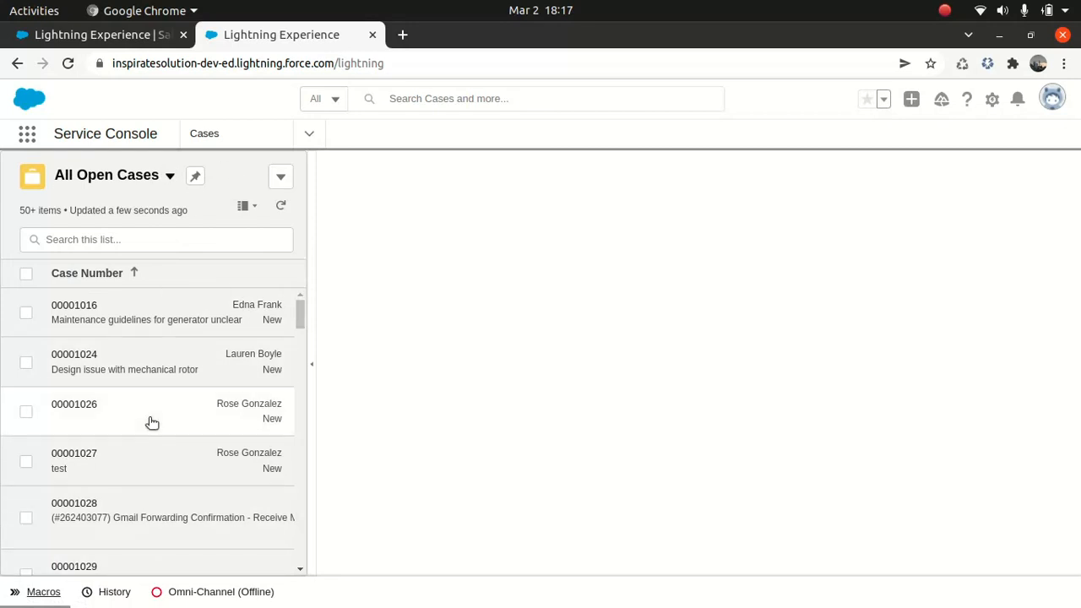
click(43, 594)
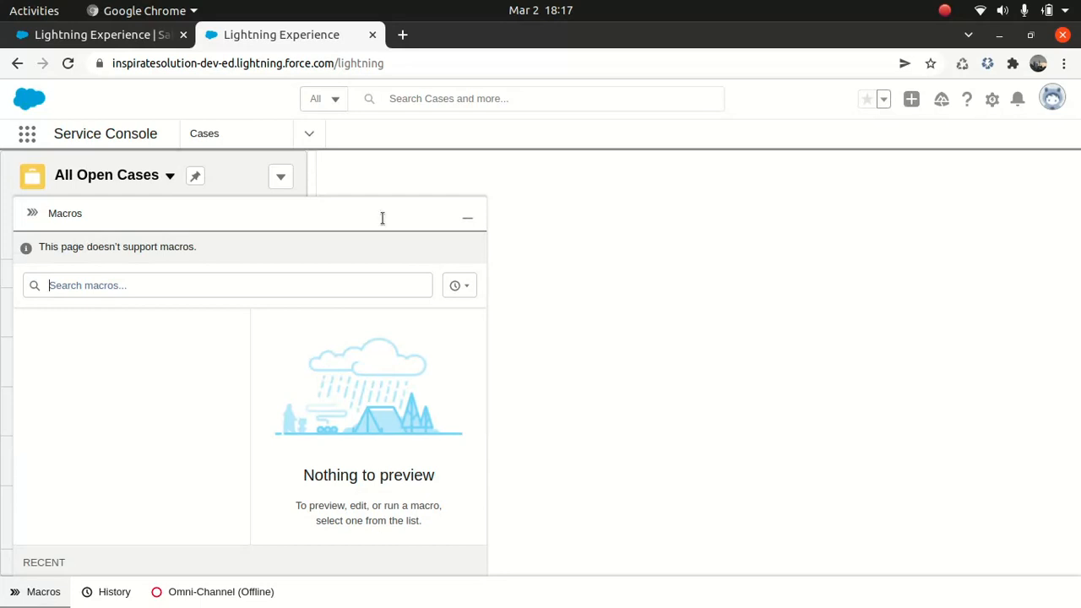
click(466, 221)
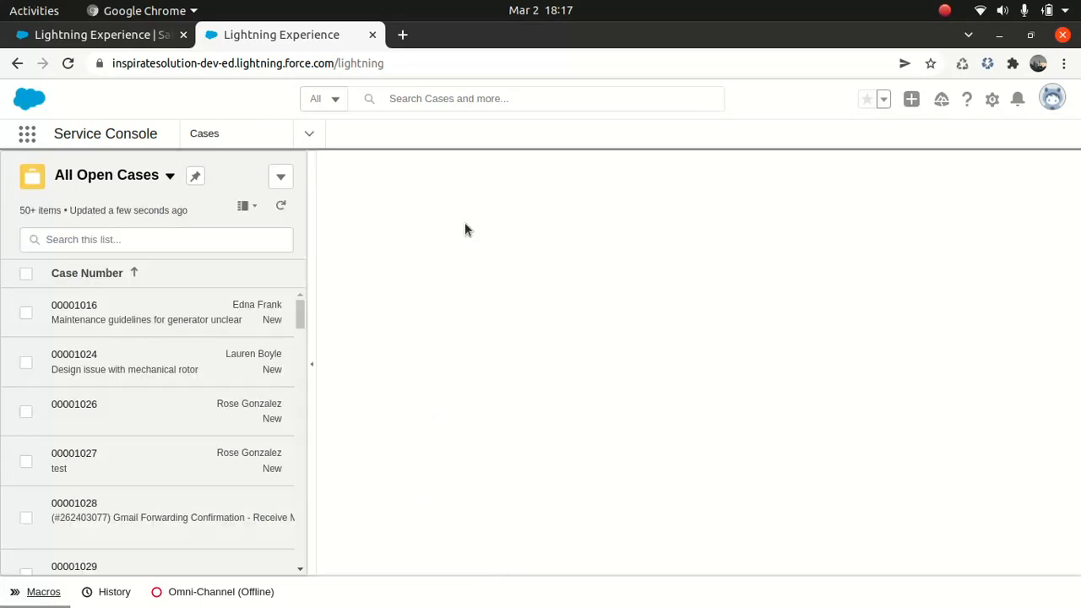
click(90, 311)
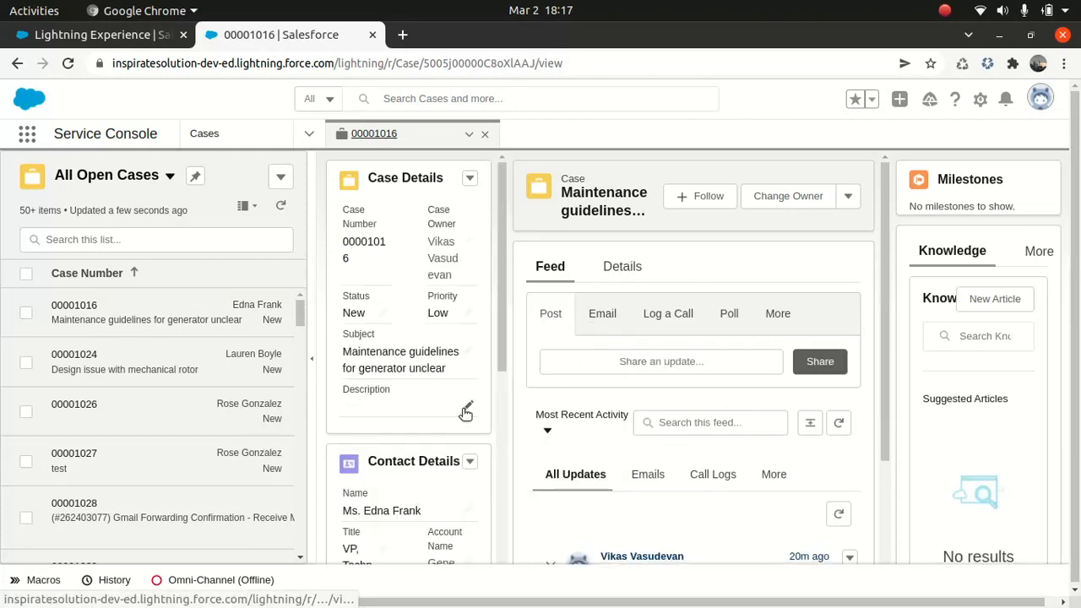
click(39, 582)
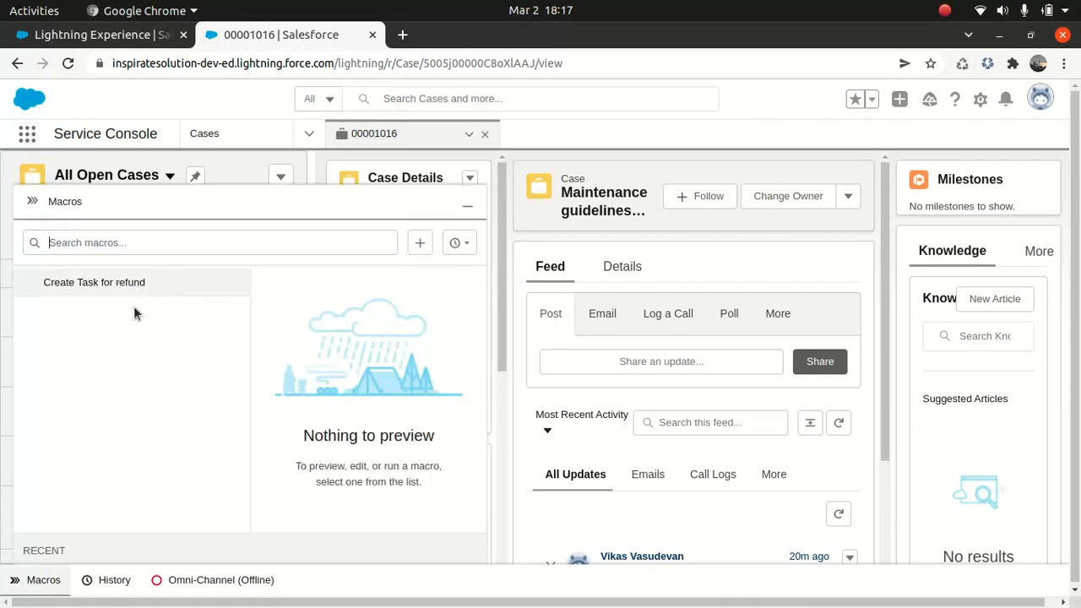
Start a new macro from the Macros utility and name it "Solar Panel parts replacement"
click(418, 243)
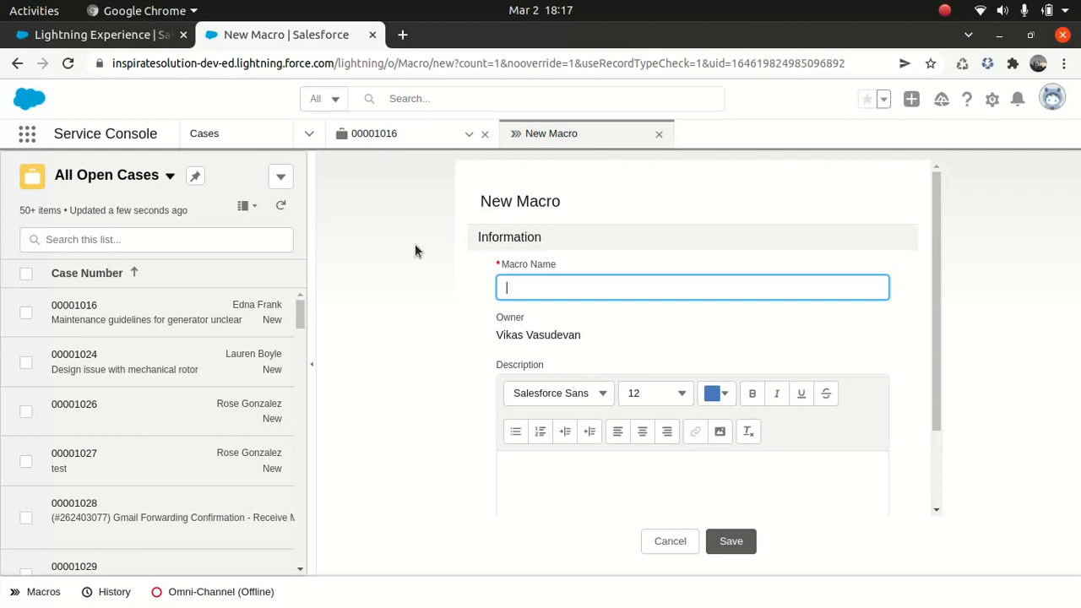
text(Replacement)
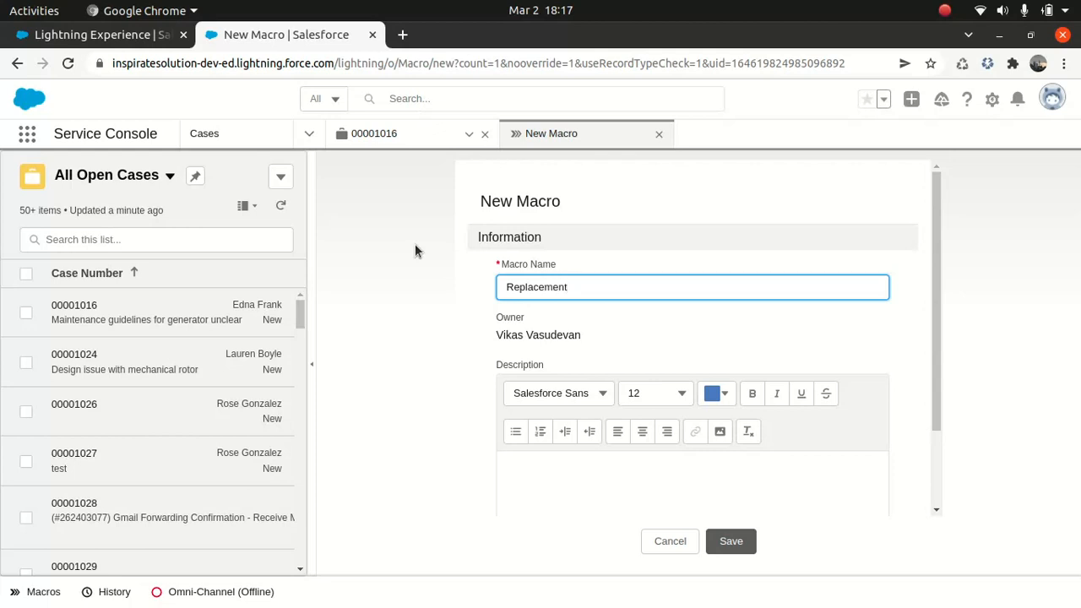
key(BackSpace)
key(BackSpace)
key(BackSpace)
key(BackSpace)
key(BackSpace)
key(BackSpace)
key(BackSpace)
key(BackSpace)
key(BackSpace)
key(BackSpace)
key(BackSpace)
text(SOlar)
key(BackSpace)
key(BackSpace)
key(BackSpace)
key(BackSpace)
text(olarP)
key(BackSpace)
text(Panel parts replacement)
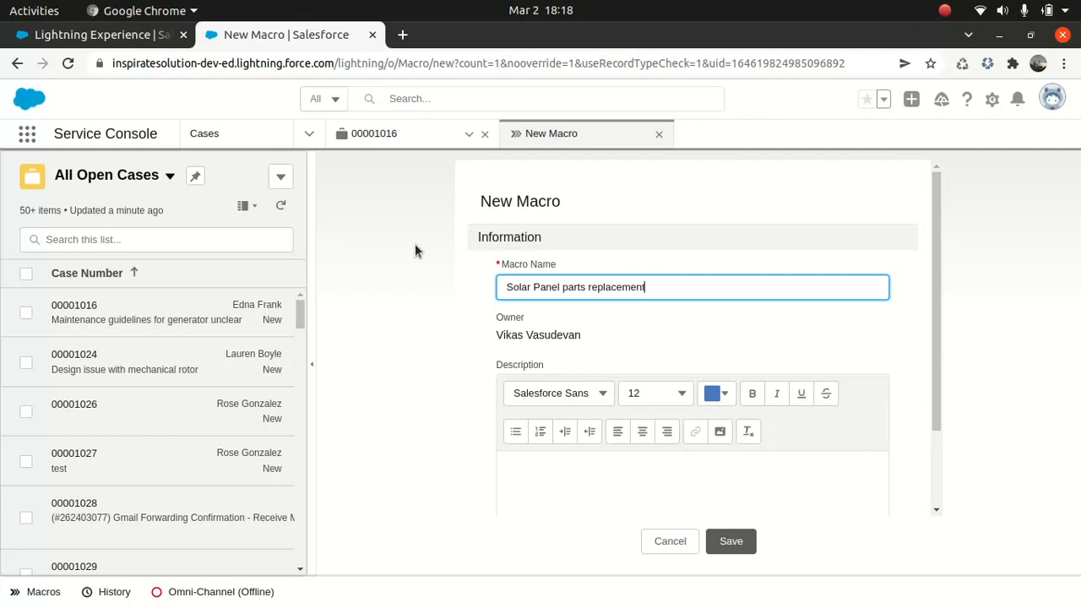
Copy the macro name "Solar Panel parts replacement" into the macro's description
drag(659, 289, 476, 280)
key(ctrl+c)
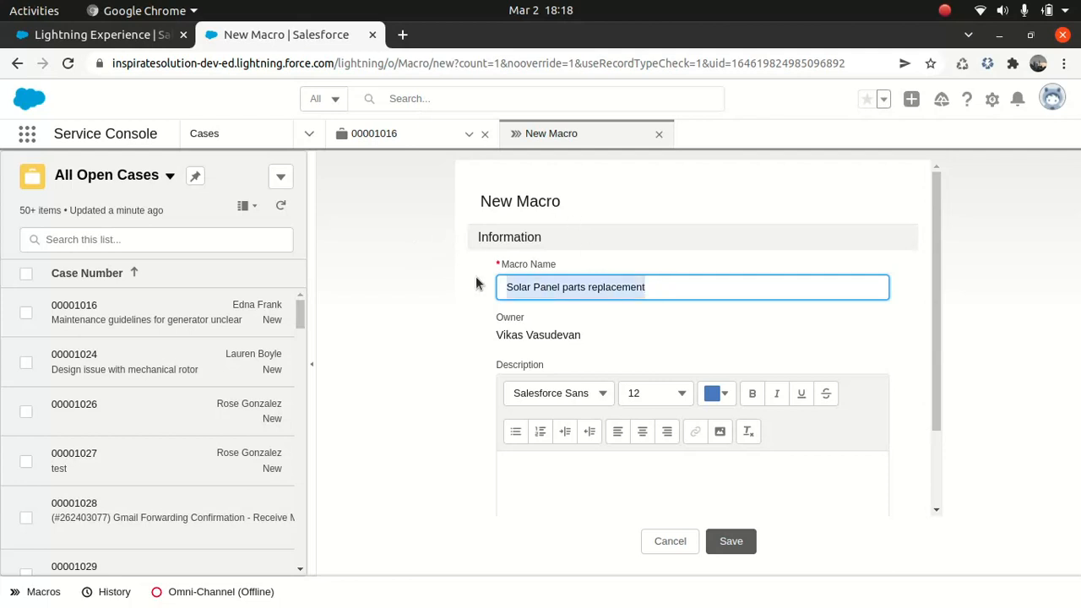
click(586, 483)
scroll(585, 485, down, 2)
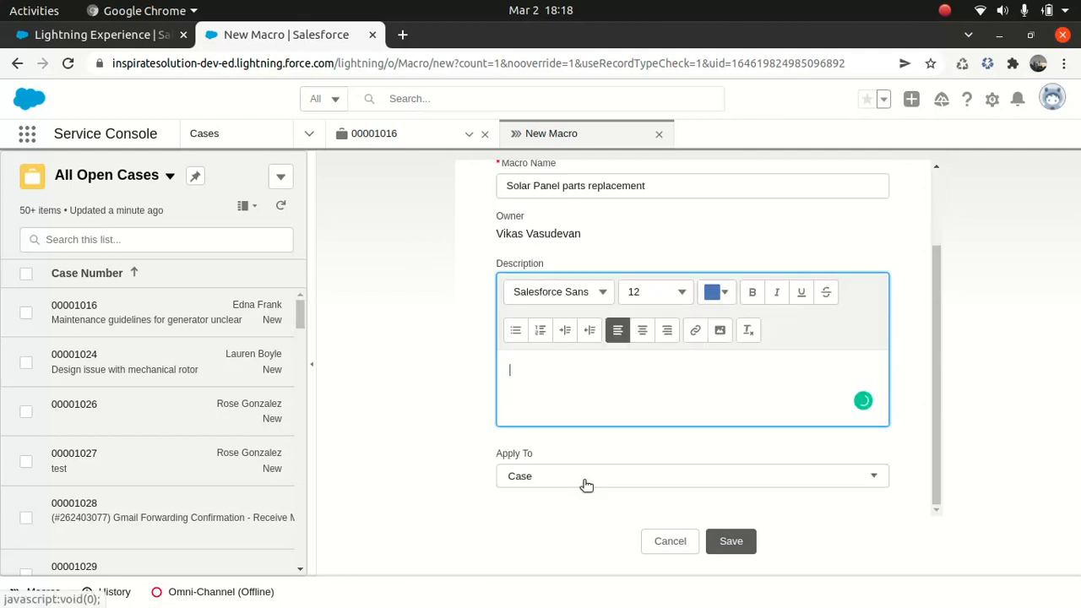
key(ctrl+v)
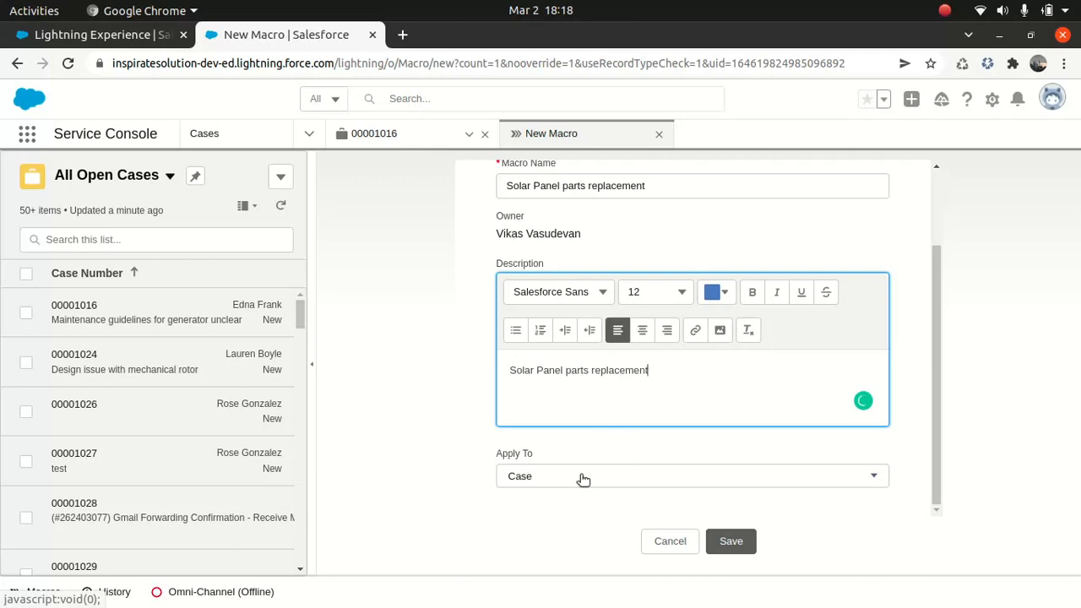
Check the objects the macro can apply to, keep Case selected, and save the new macro
click(582, 479)
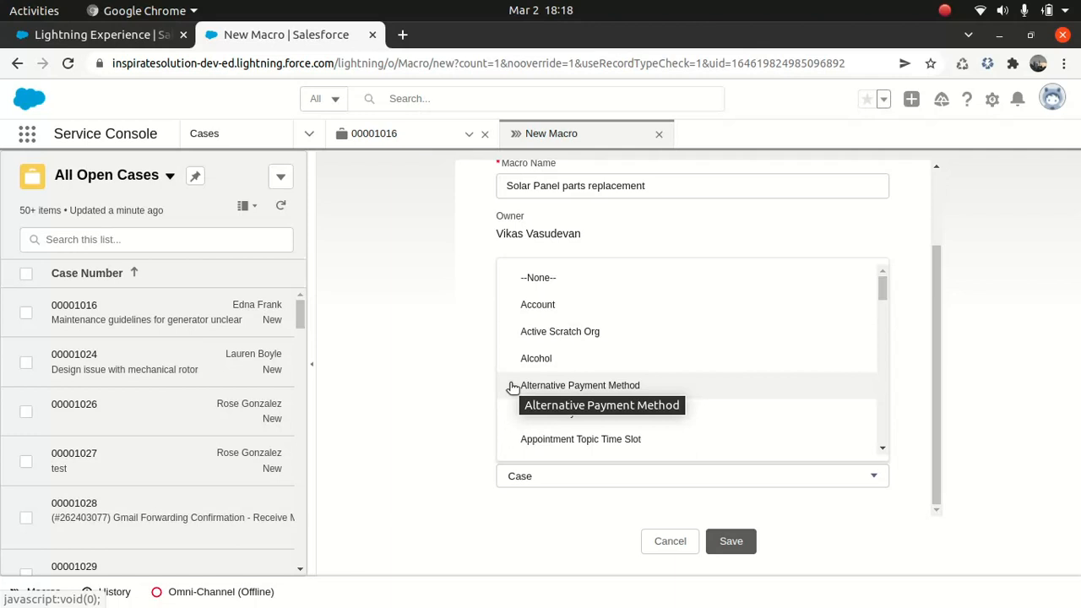
click(388, 391)
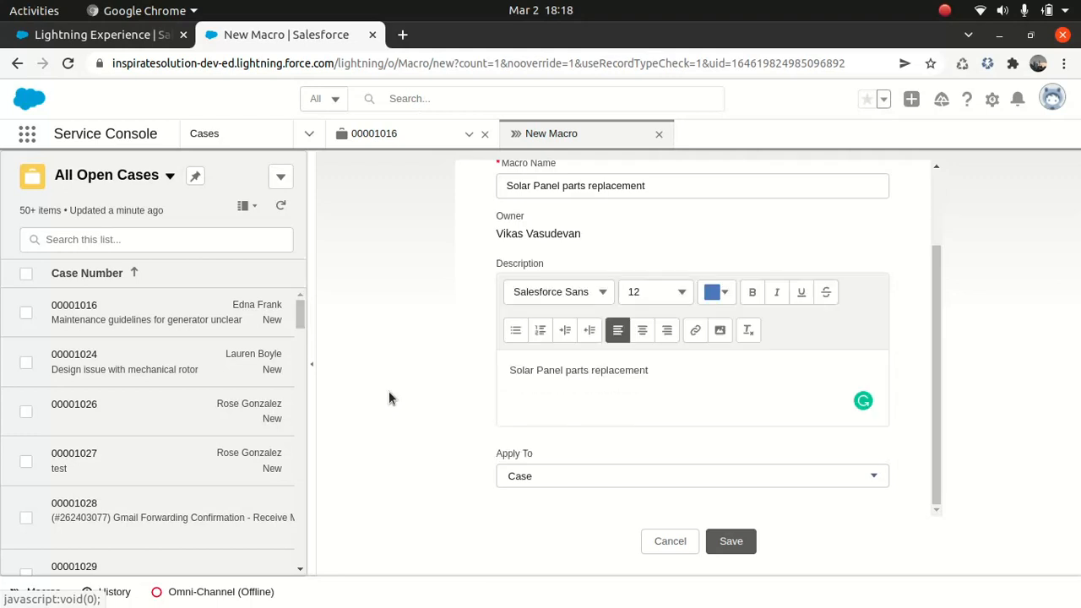
click(720, 539)
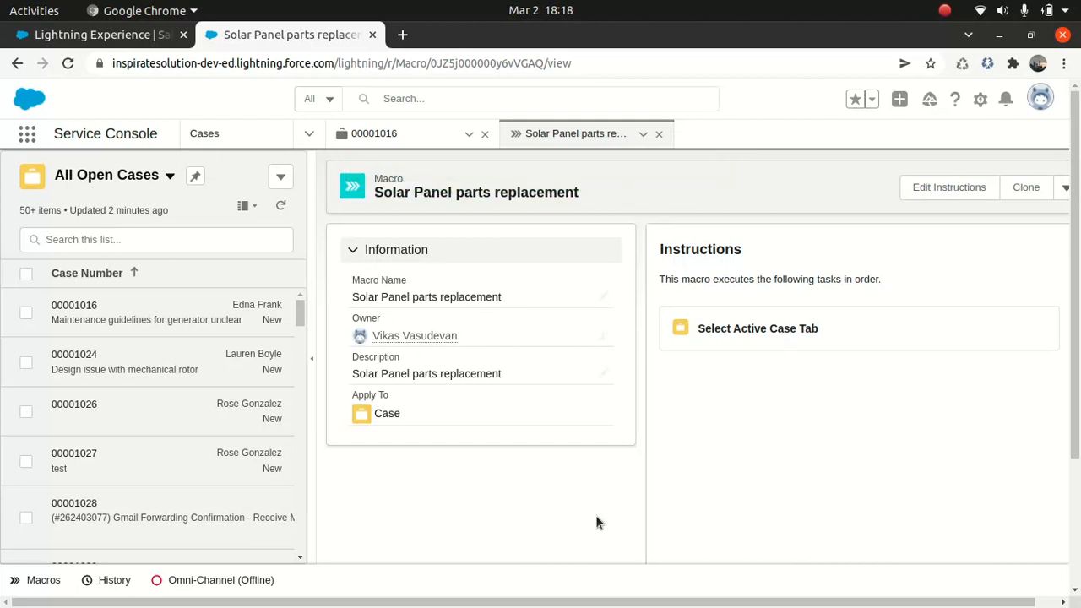
Open the macro's instructions for editing and add a Log a Call action with the Subject "Solar panel parts replacement"
click(944, 198)
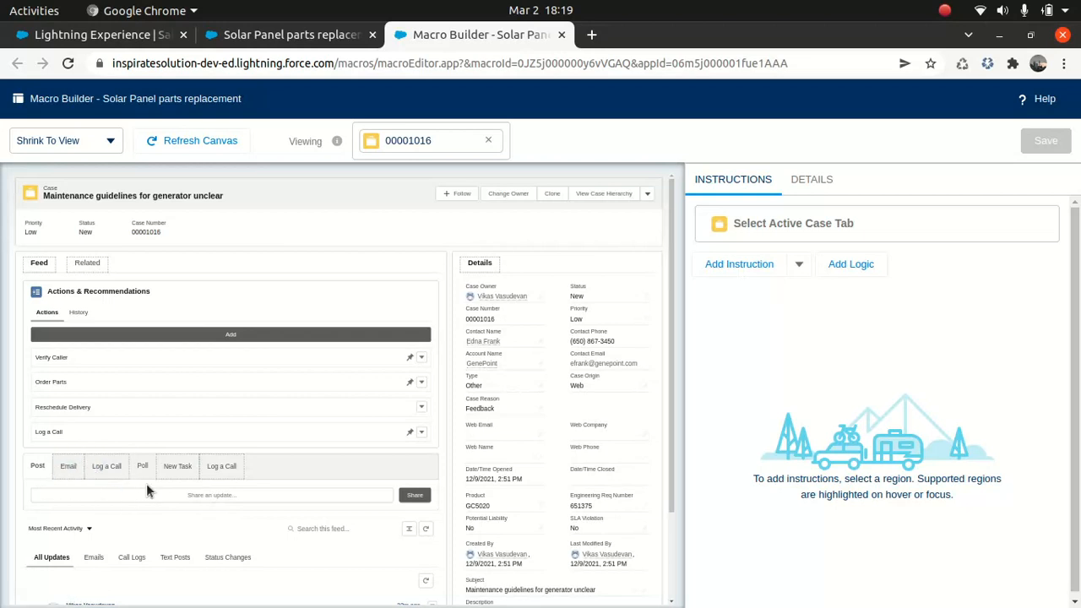
click(110, 469)
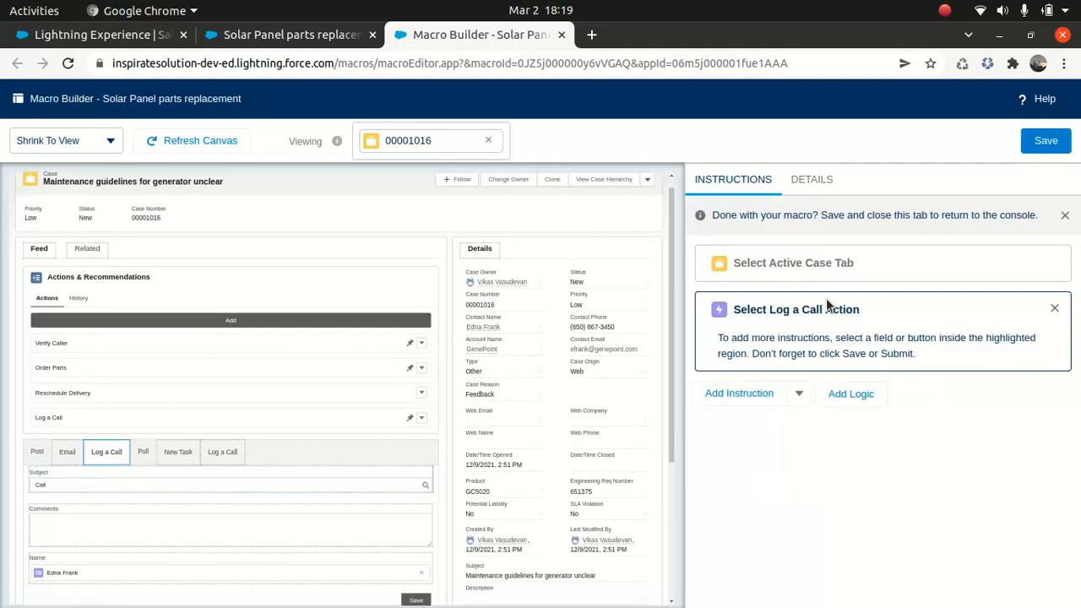
click(83, 489)
click(825, 365)
text(Solar panne)
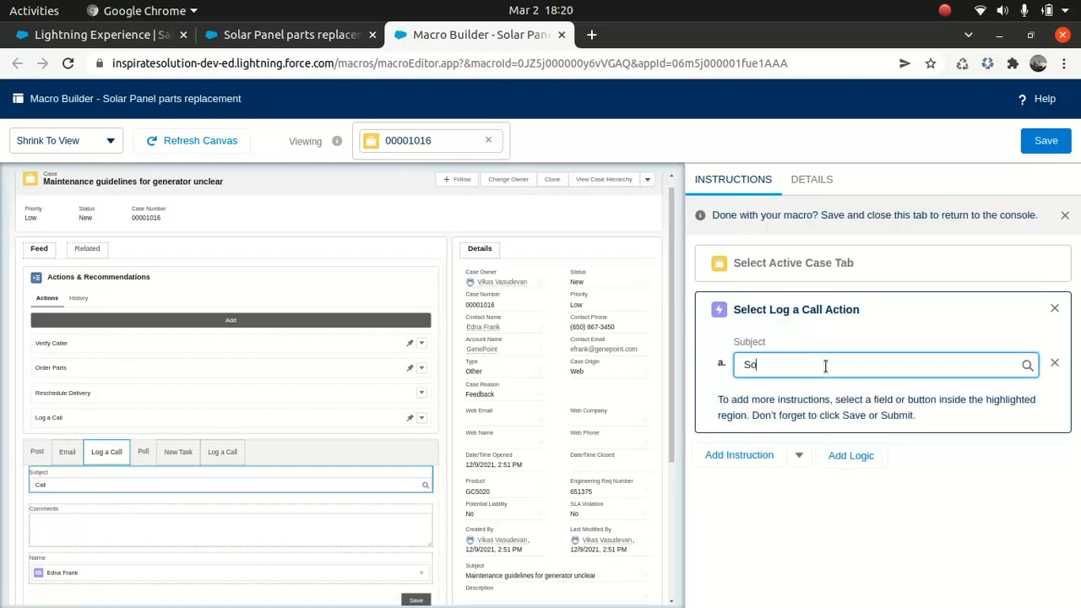
key(BackSpace)
key(BackSpace)
key(BackSpace)
text(nel parst)
key(BackSpace)
key(BackSpace)
key(BackSpace)
text(rts replacement)
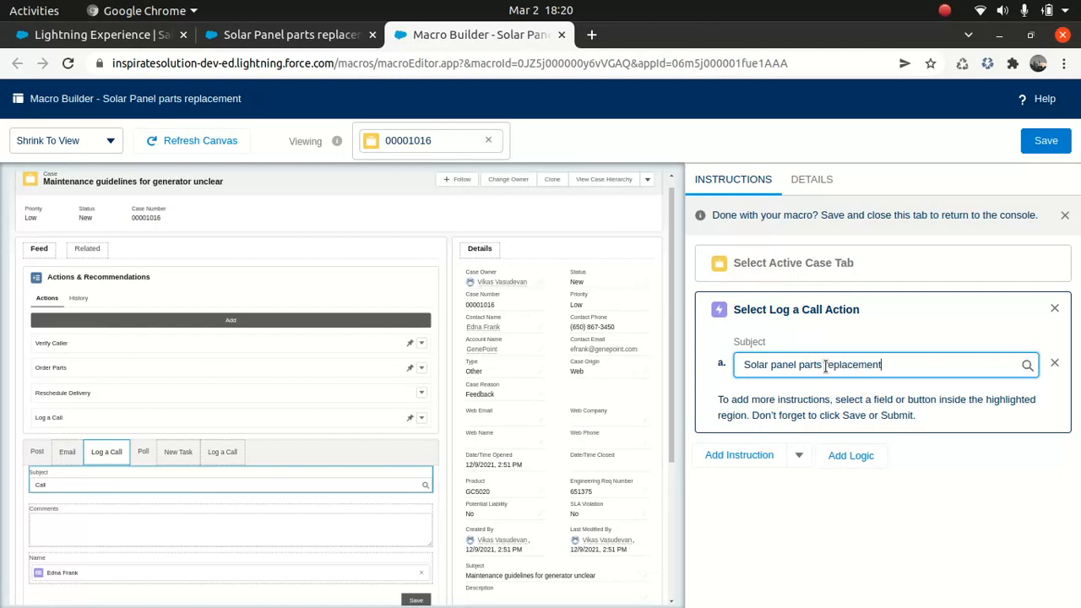
click(755, 511)
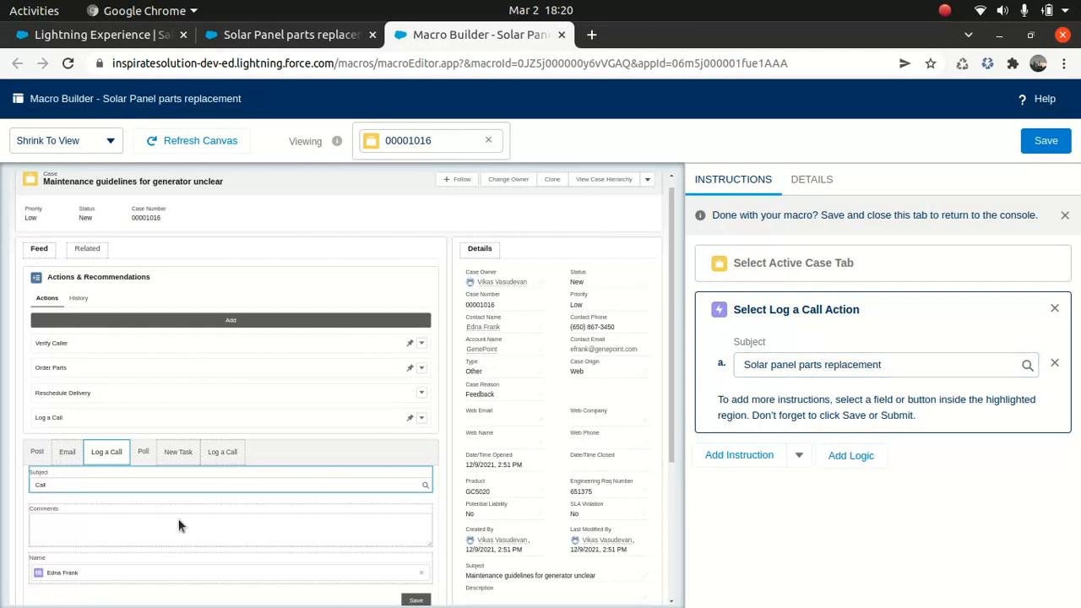
Add the Comments field to the Log a Call action and fill it with a copy of the Subject text
click(146, 526)
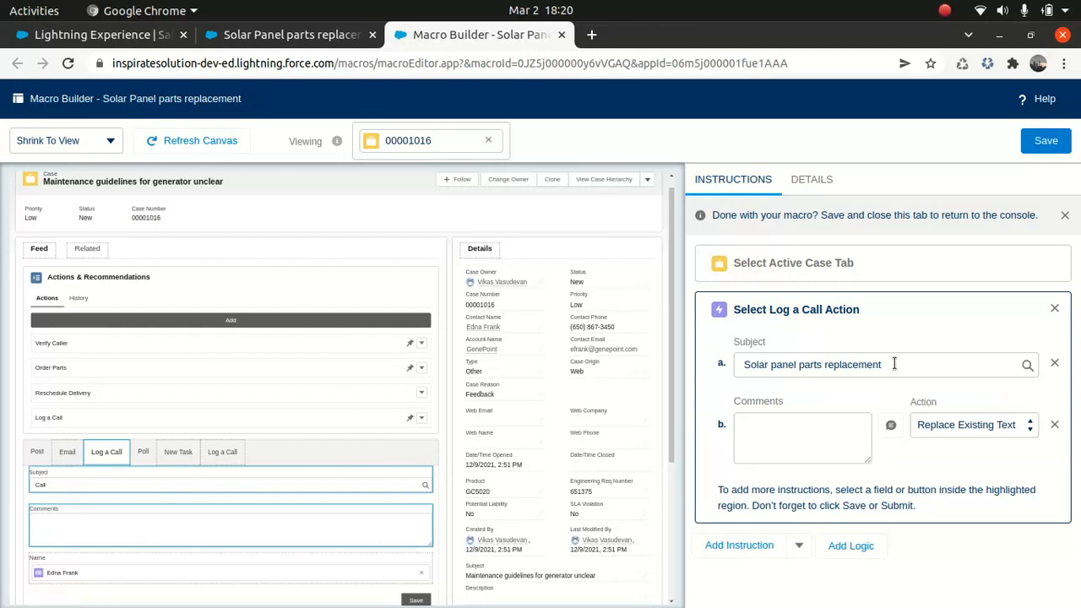
triple_click(866, 364)
key(ctrl+c)
click(780, 439)
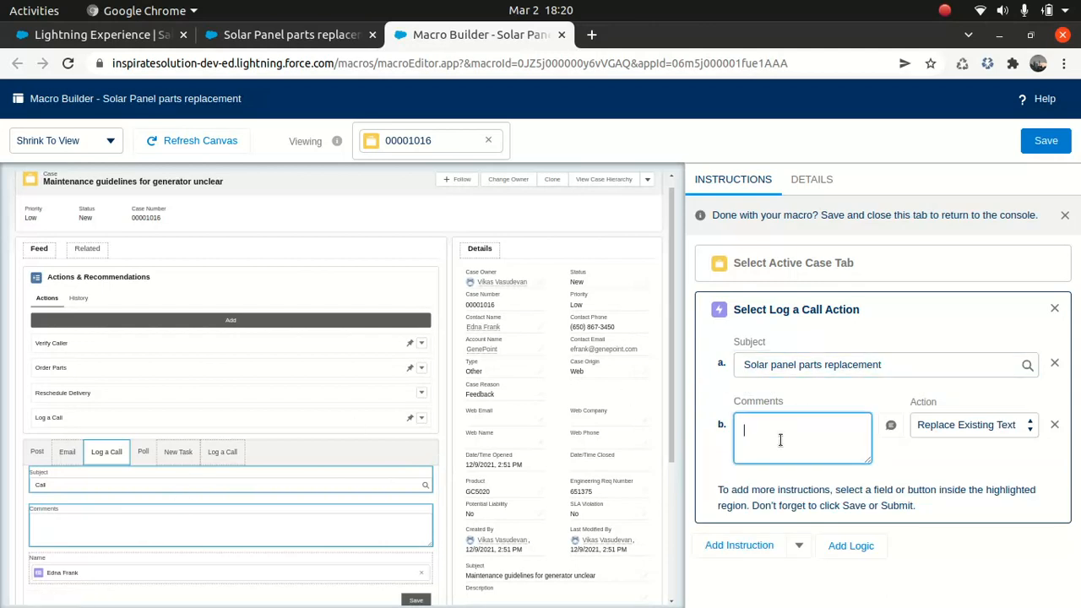
key(ctrl+v)
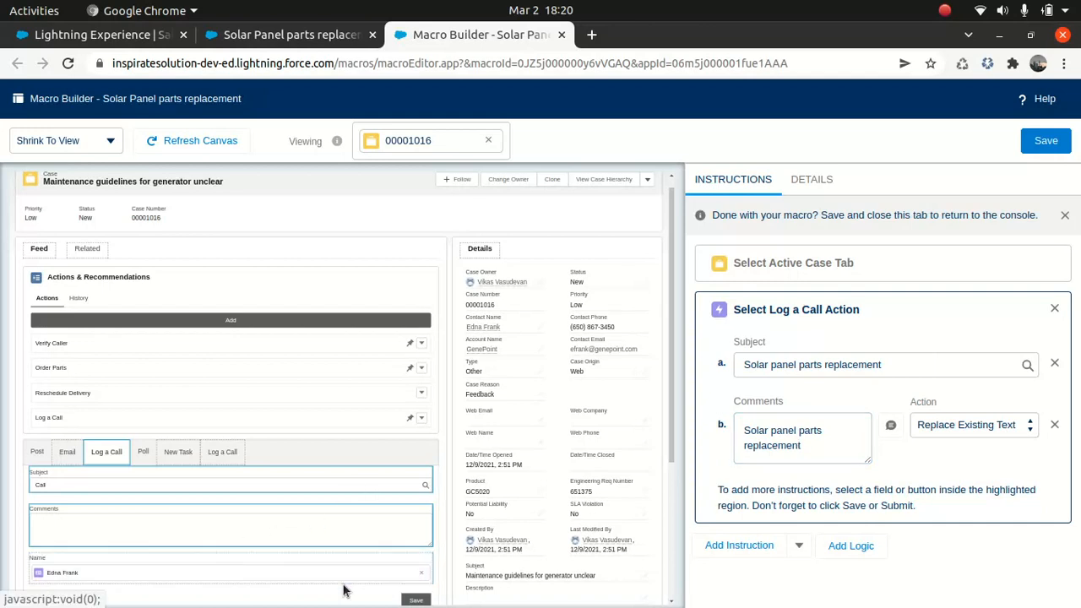
Add the Name field to the Log a Call action with the case's contact, and save the macro
click(274, 579)
click(898, 511)
click(807, 554)
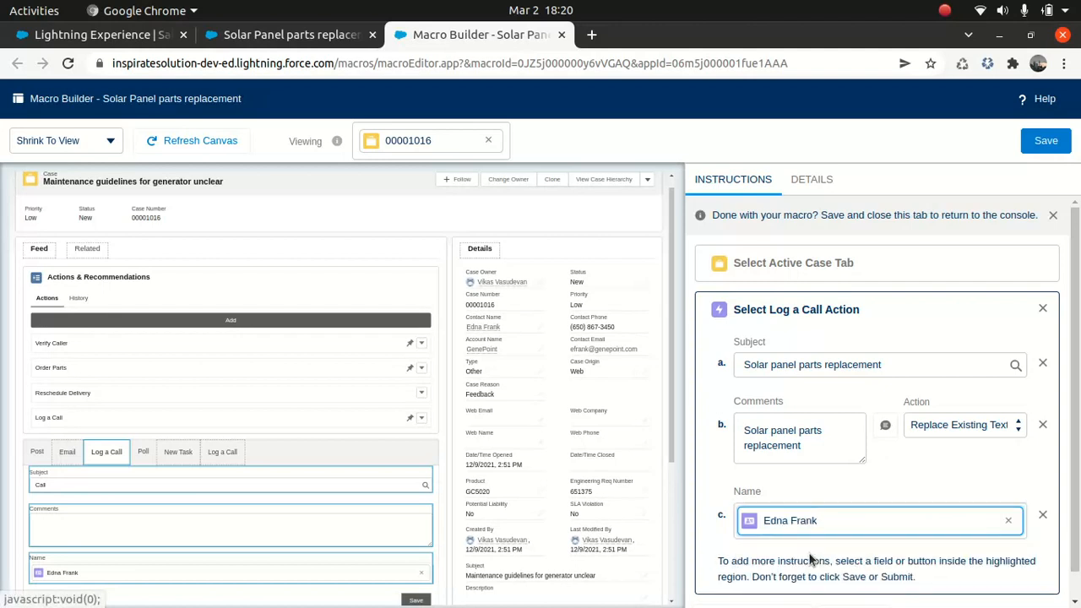
drag(1074, 422, 1076, 338)
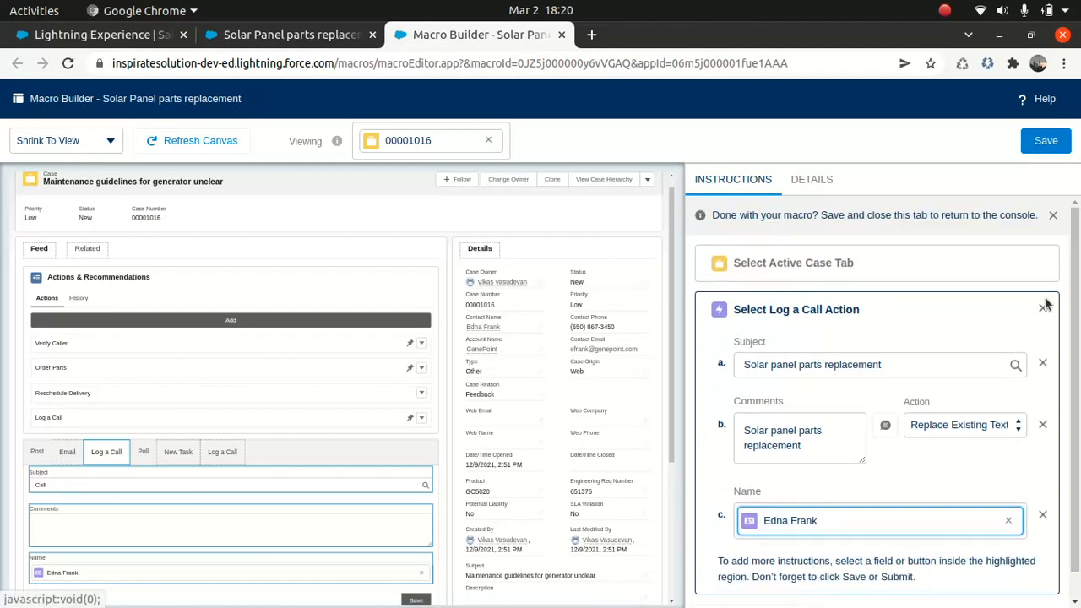
click(1046, 142)
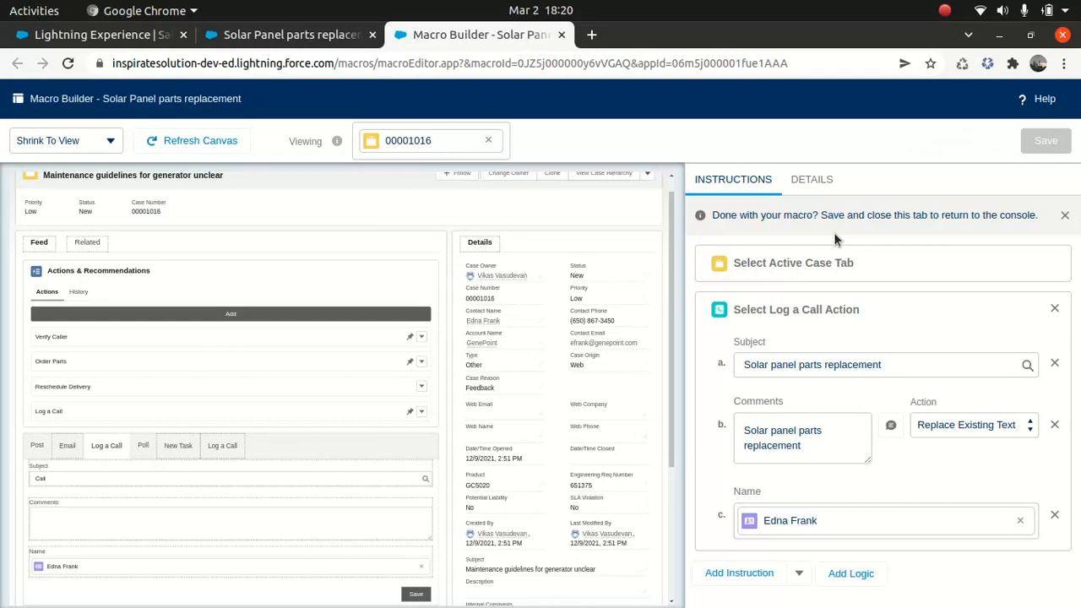
Add a New Task action with its Subject field to the macro's instructions
click(172, 447)
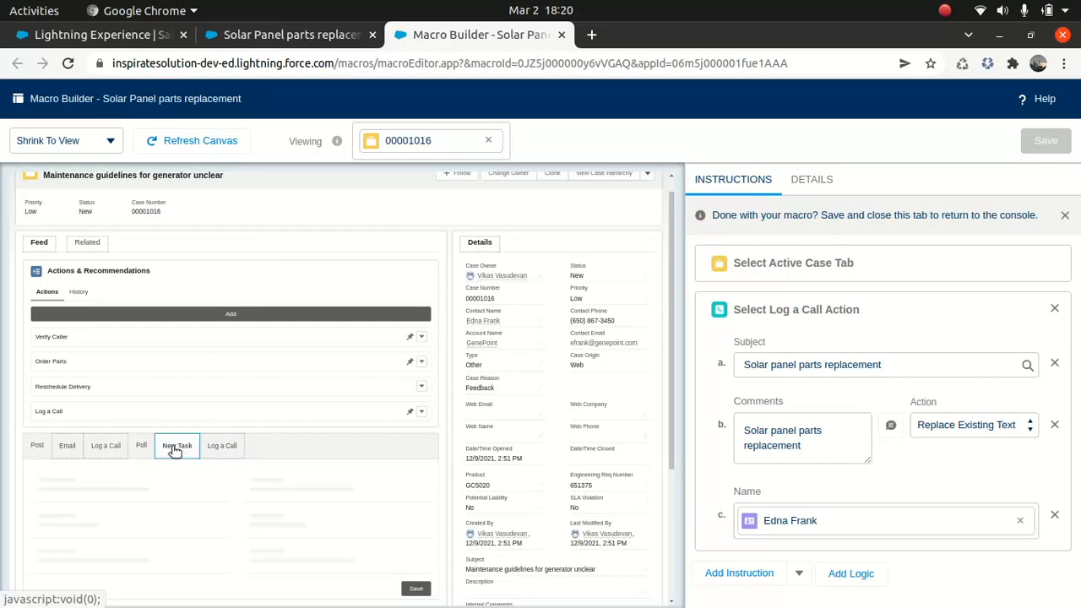
scroll(171, 453, down, 2)
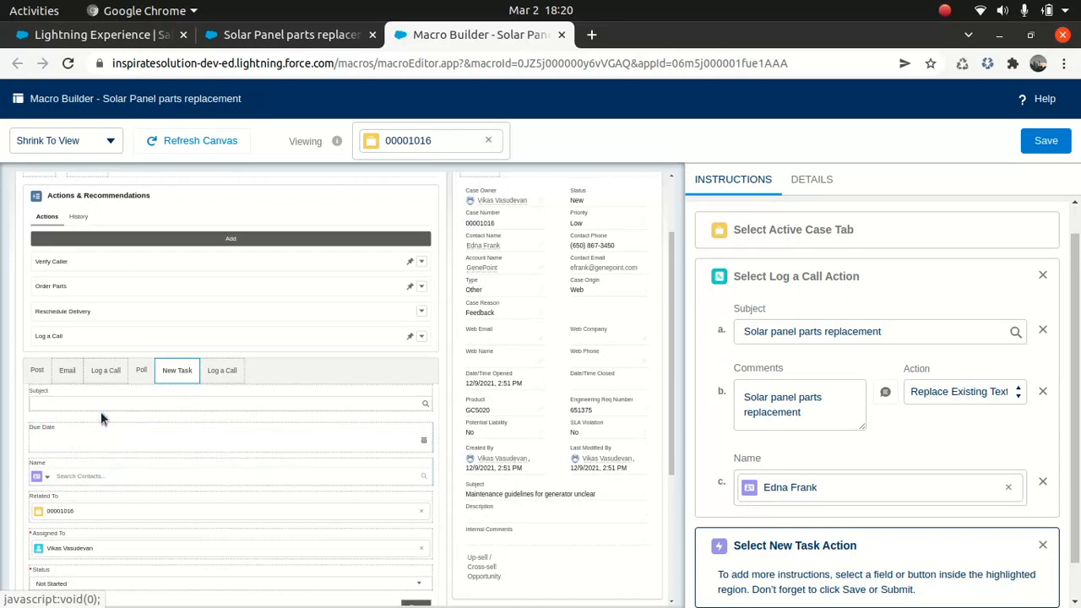
click(892, 333)
drag(890, 364, 726, 364)
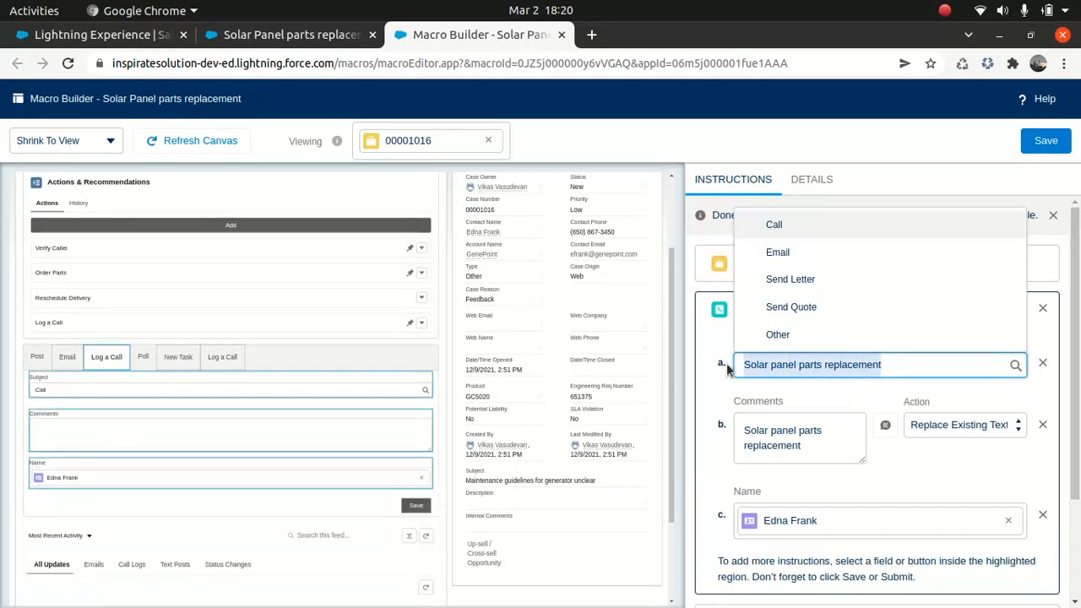
click(119, 395)
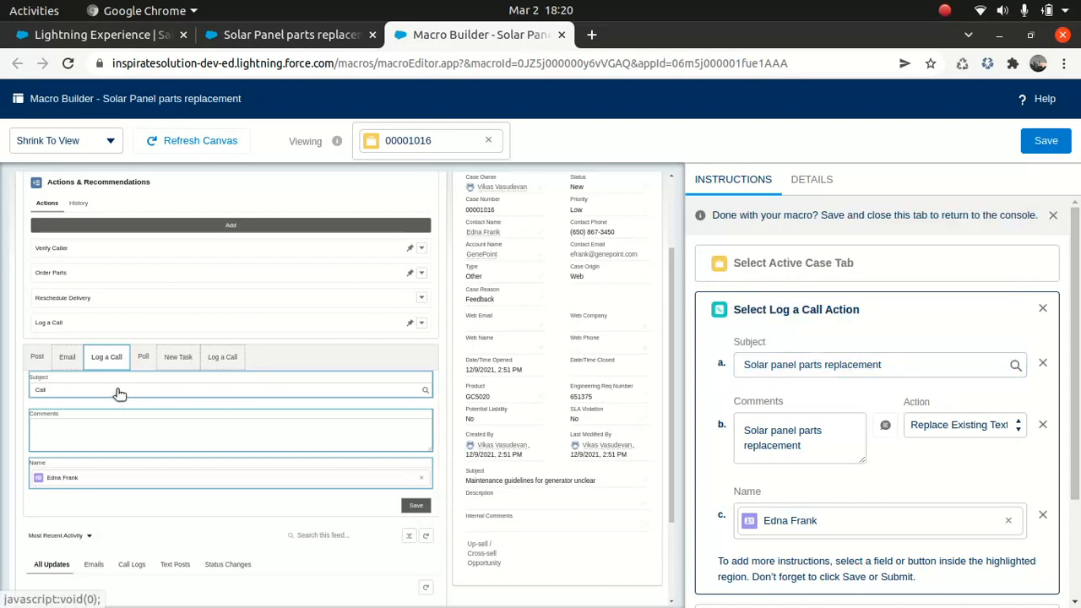
drag(1078, 382, 1078, 479)
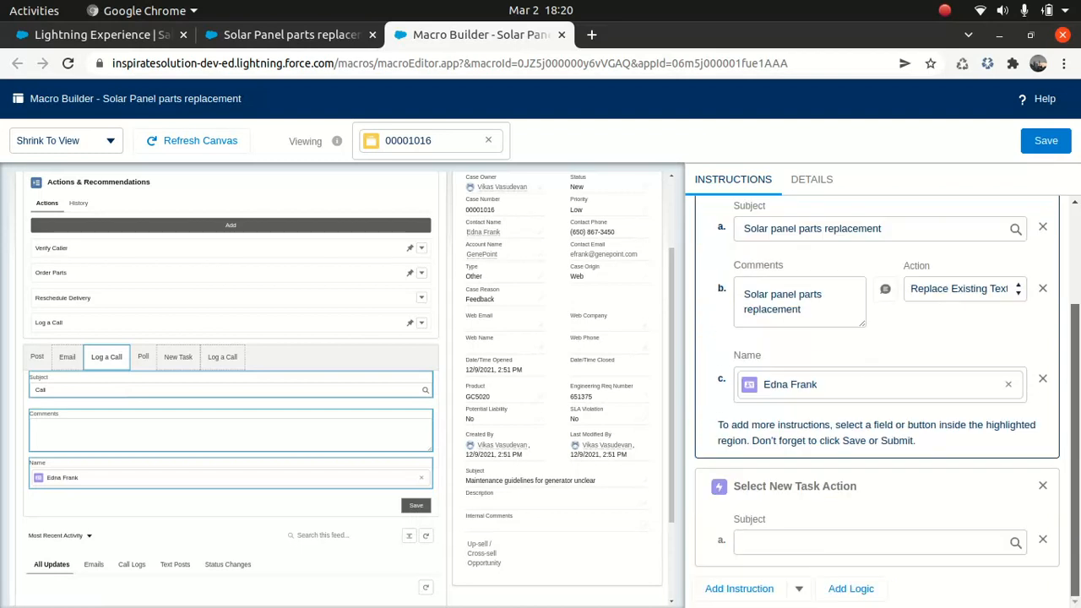
Set the New Task action's Subject to "Solar panel parts replacement"
click(785, 541)
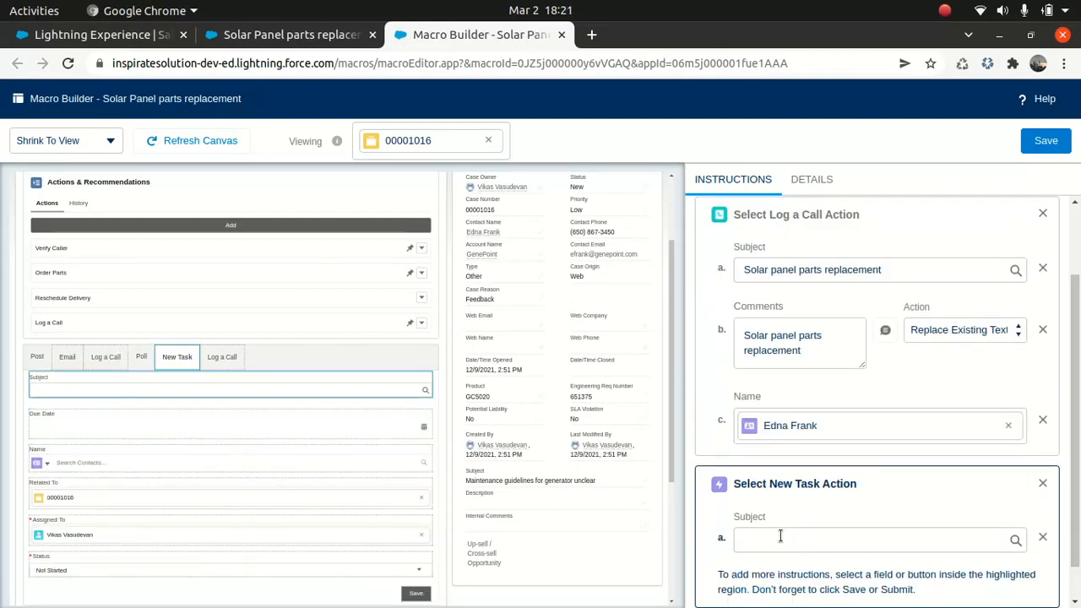
click(780, 536)
text(Son)
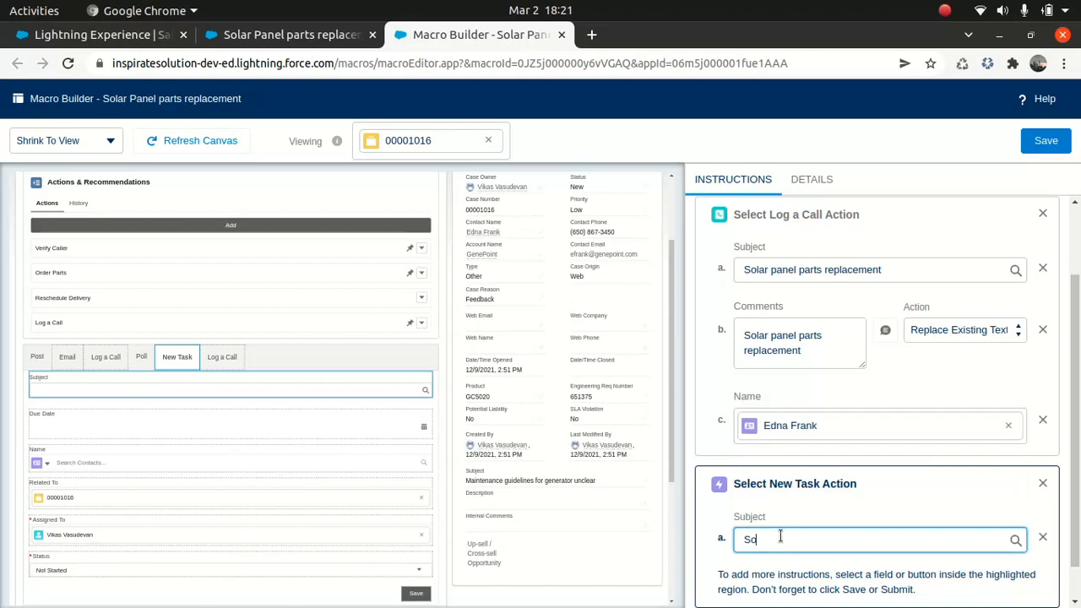
key(BackSpace)
text(lar panel parts replacement)
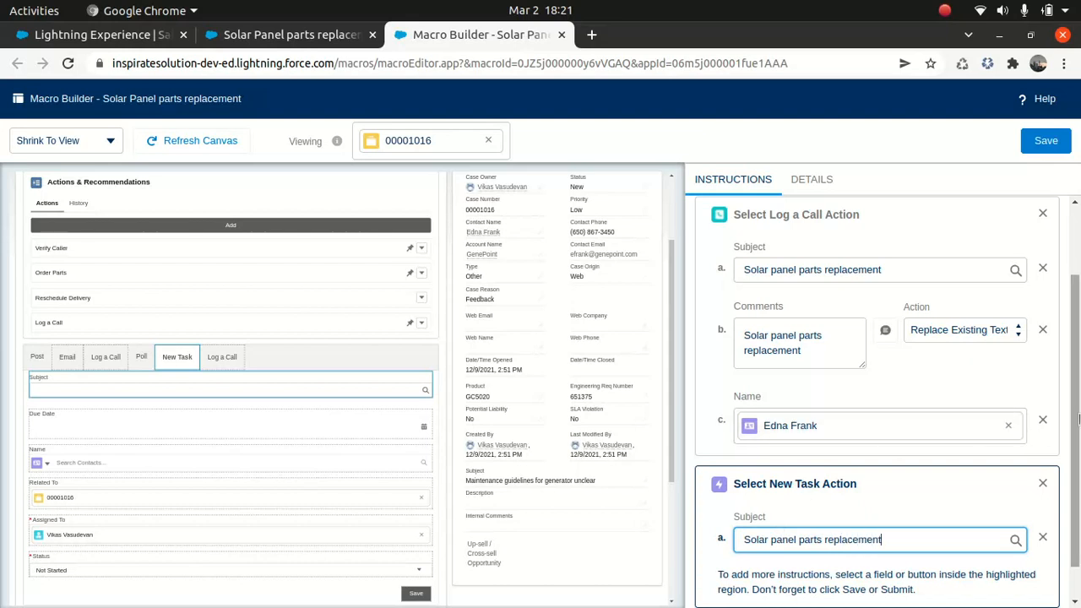
Add the Due Date field to the New Task action with the calendar date 3/4/2022
scroll(1077, 420, down, 1)
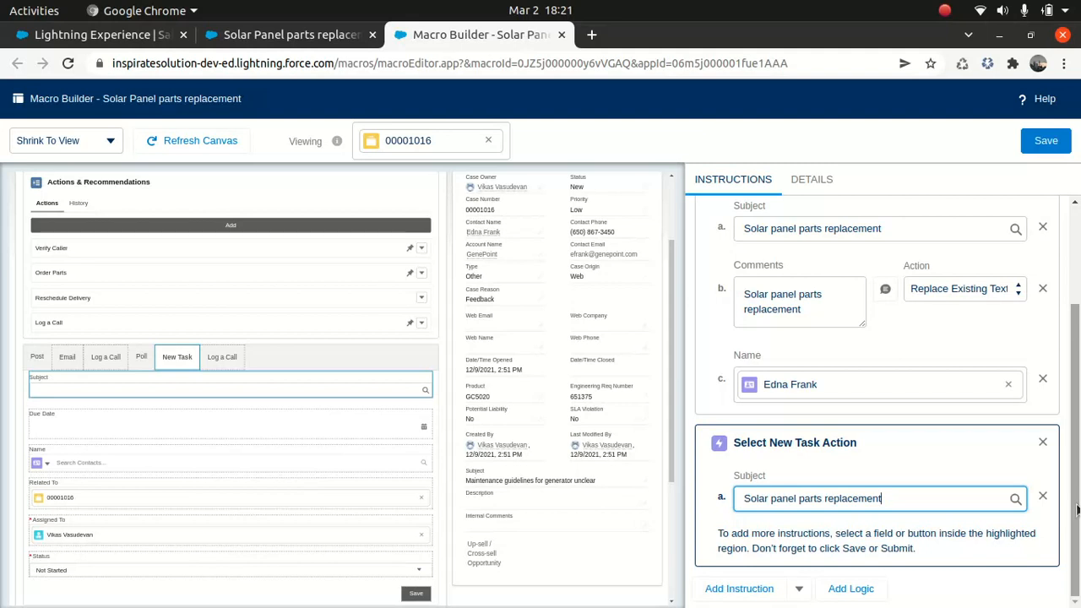
click(112, 429)
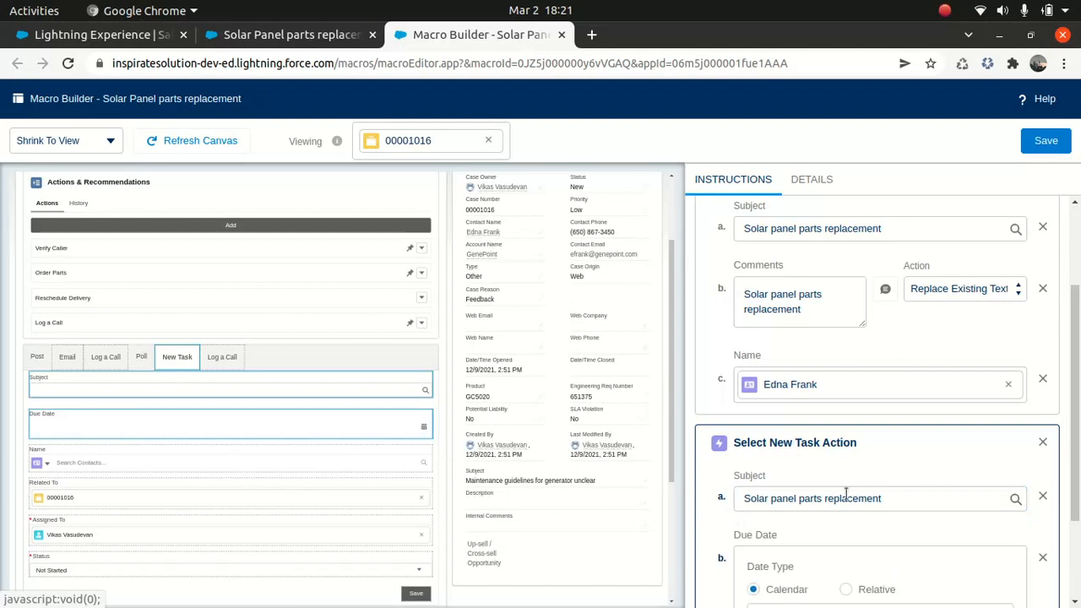
scroll(1067, 427, down, 3)
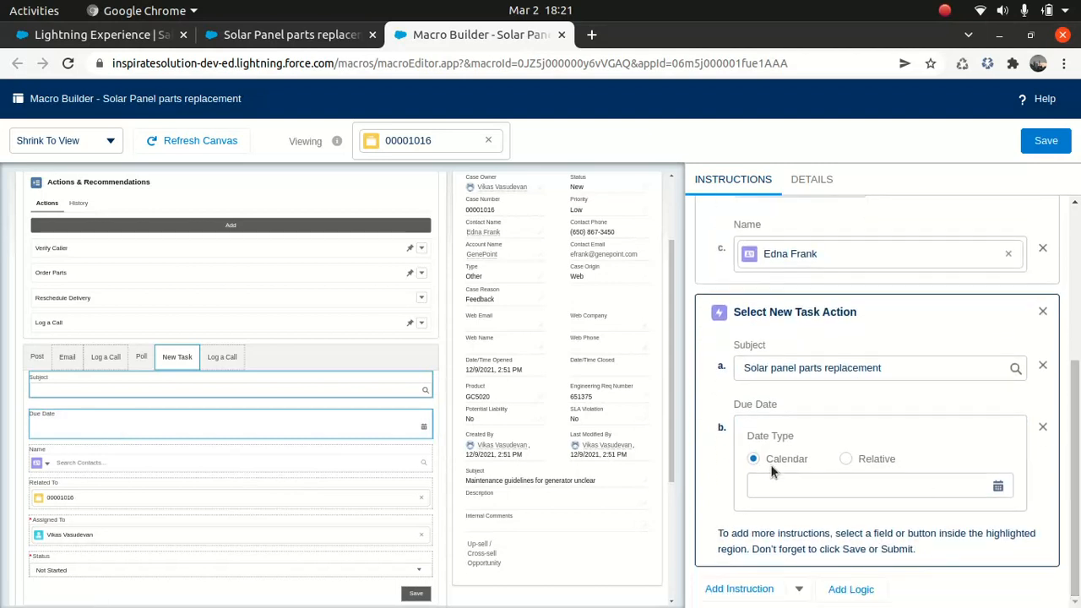
click(998, 487)
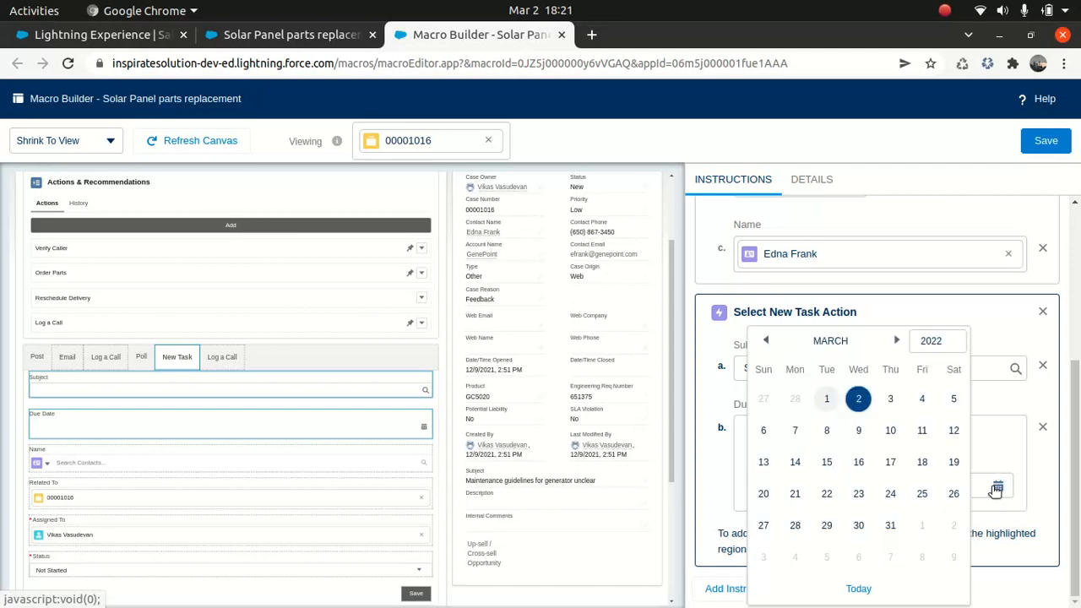
click(922, 400)
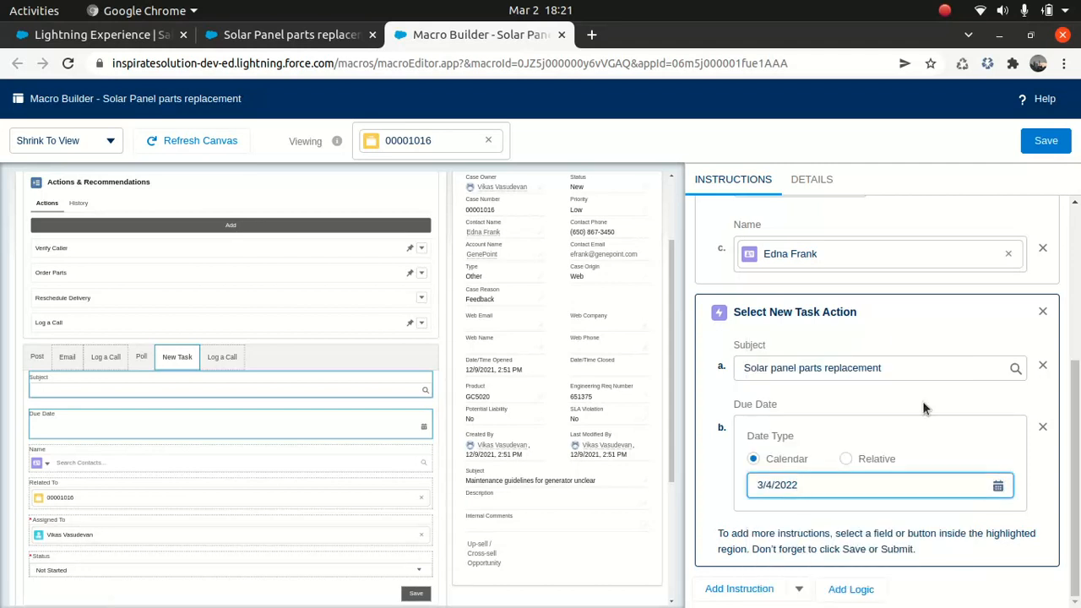
Check the macro's details and instructions, and save the macro with its New Task action
click(124, 582)
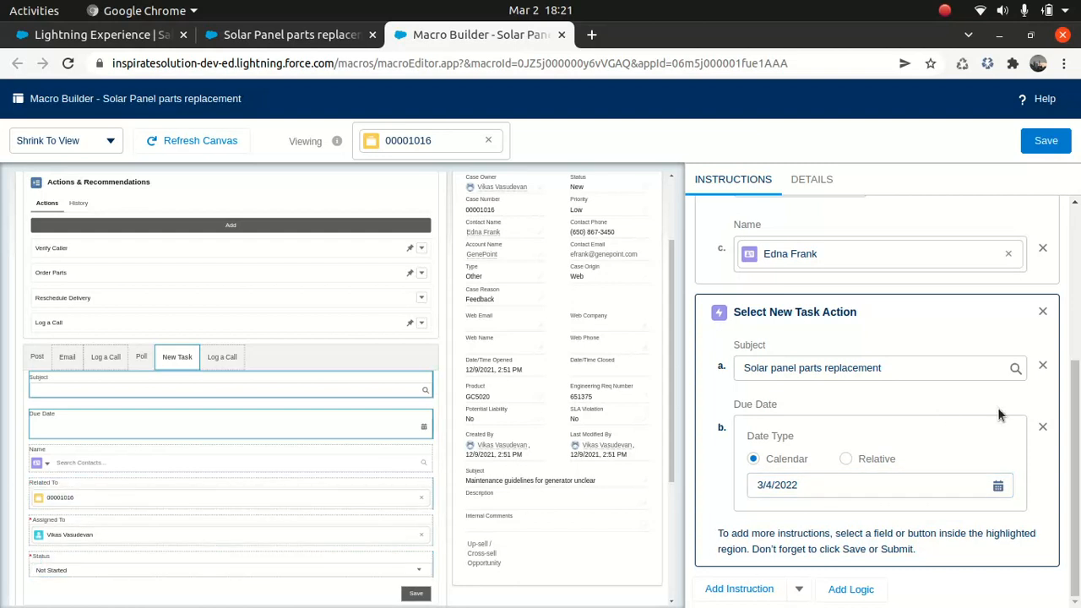
drag(1073, 357, 1064, 481)
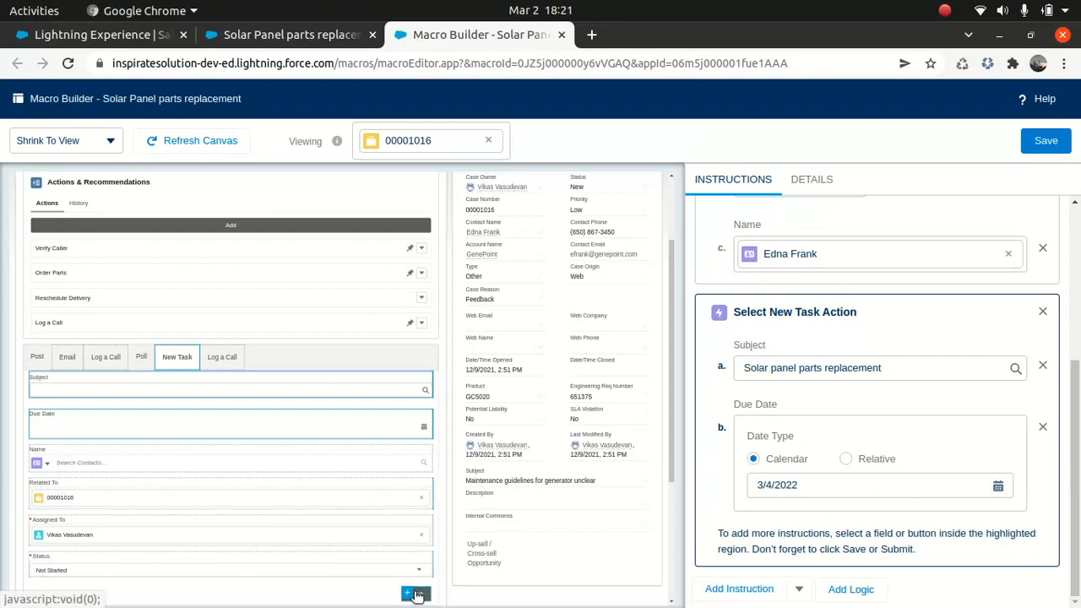
click(813, 180)
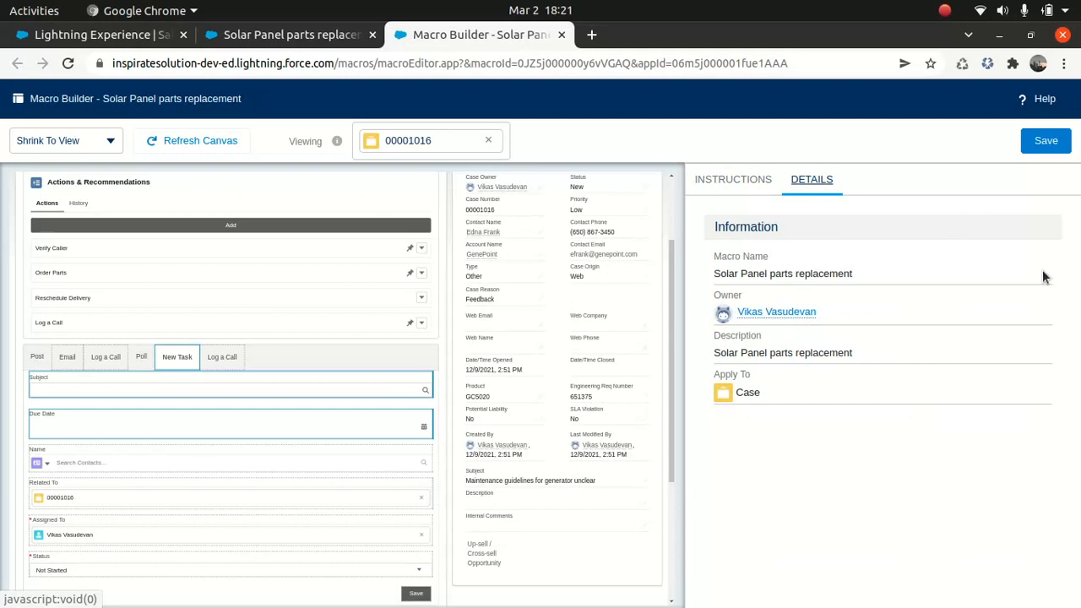
click(725, 181)
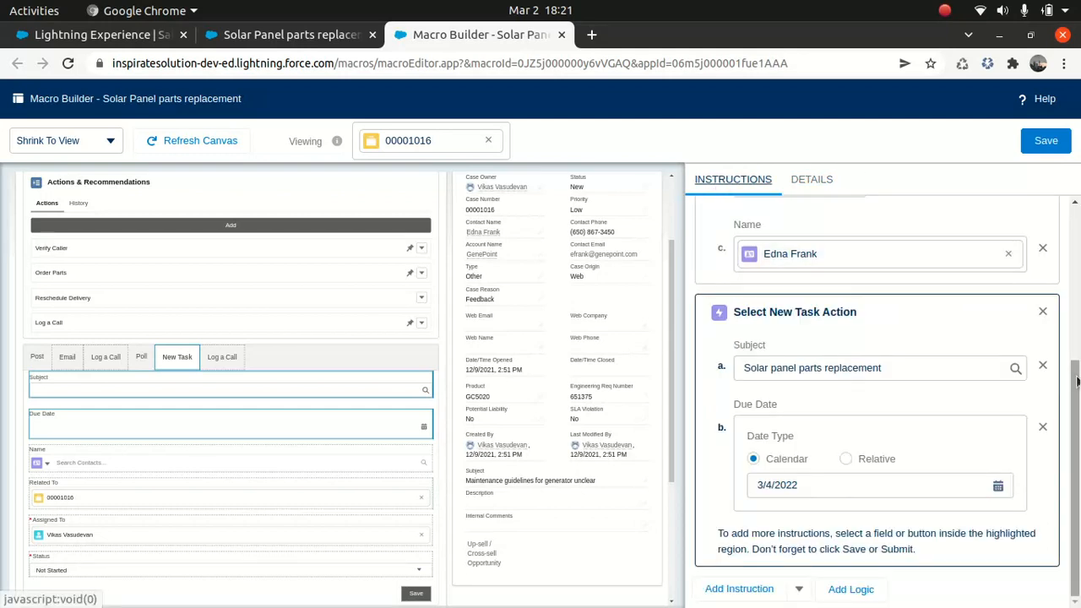
drag(1075, 312, 1076, 466)
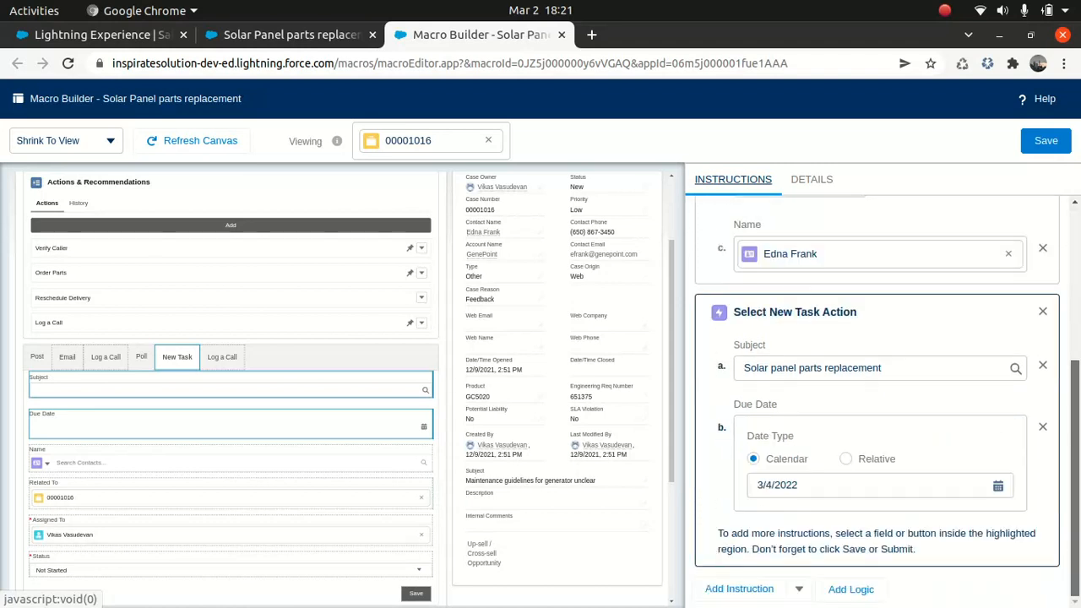
click(1050, 142)
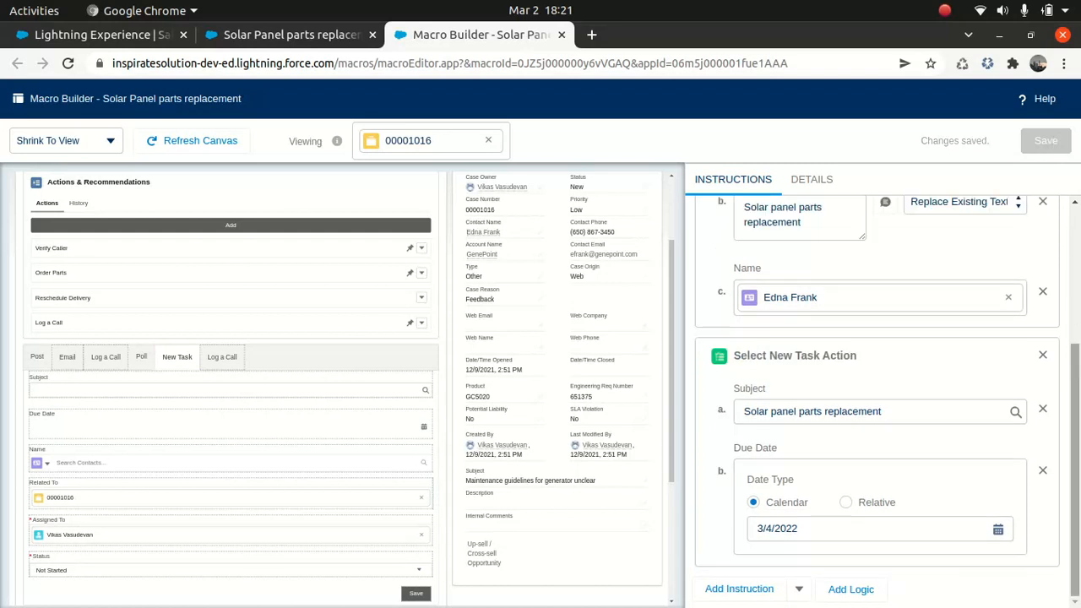
Add an IF expression logic block after the New Task action and examine its Take Action When setting
click(856, 596)
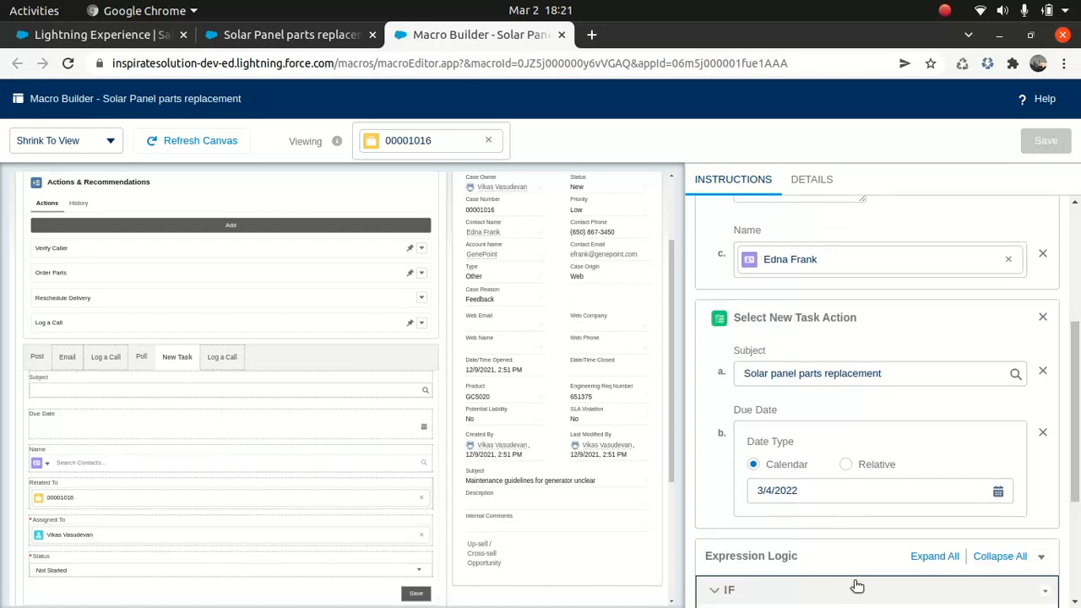
drag(1073, 375, 1060, 477)
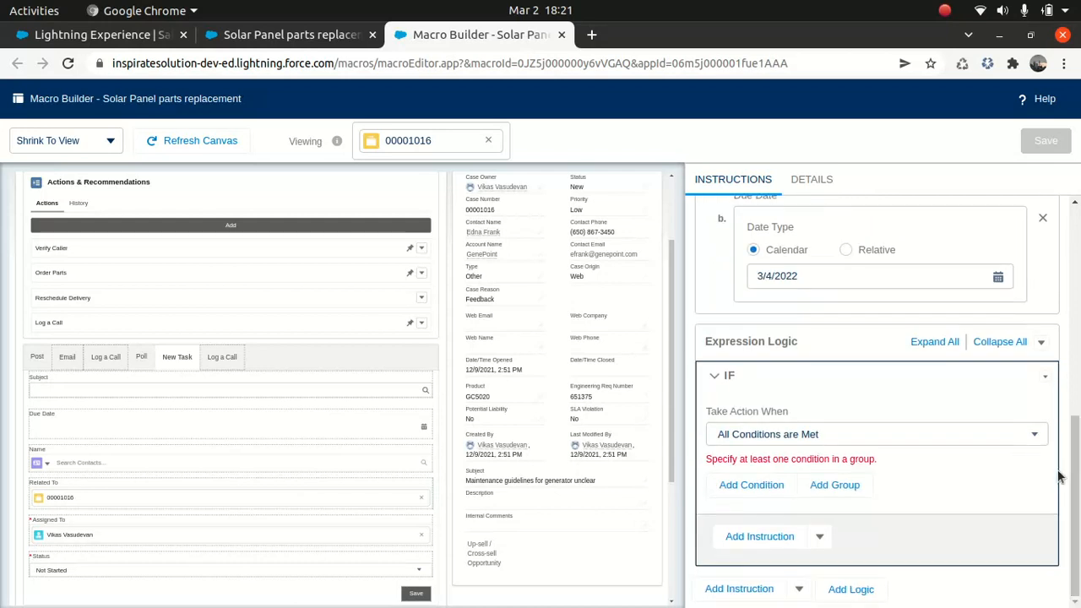
click(813, 435)
drag(1075, 435, 1051, 578)
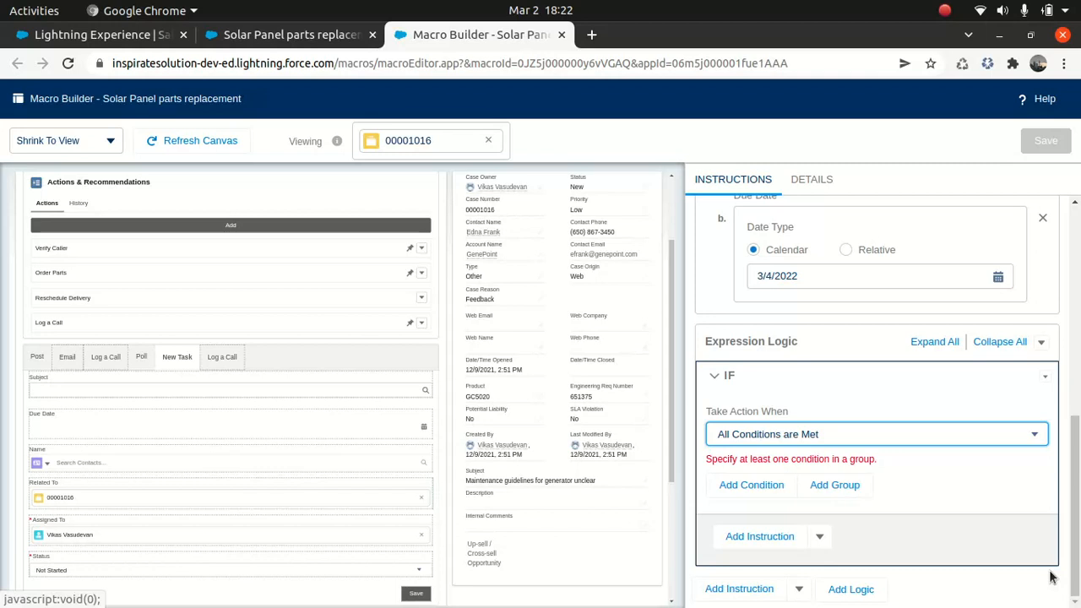
drag(1072, 559, 1078, 196)
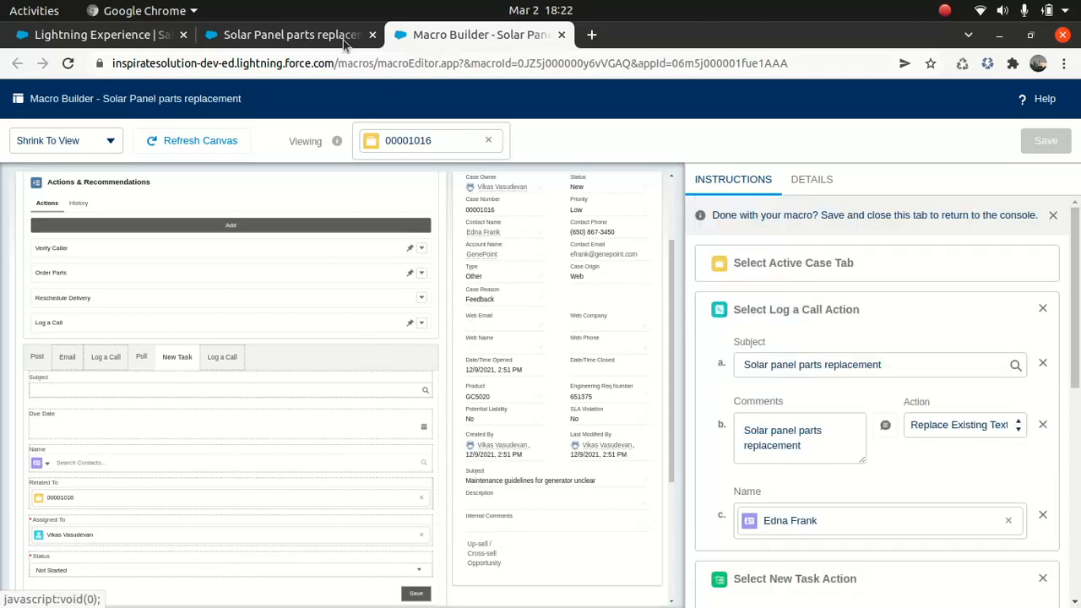
Reload the macro's record page in the Service Console and close the Macro Builder, discarding the unsaved logic
click(295, 36)
click(325, 65)
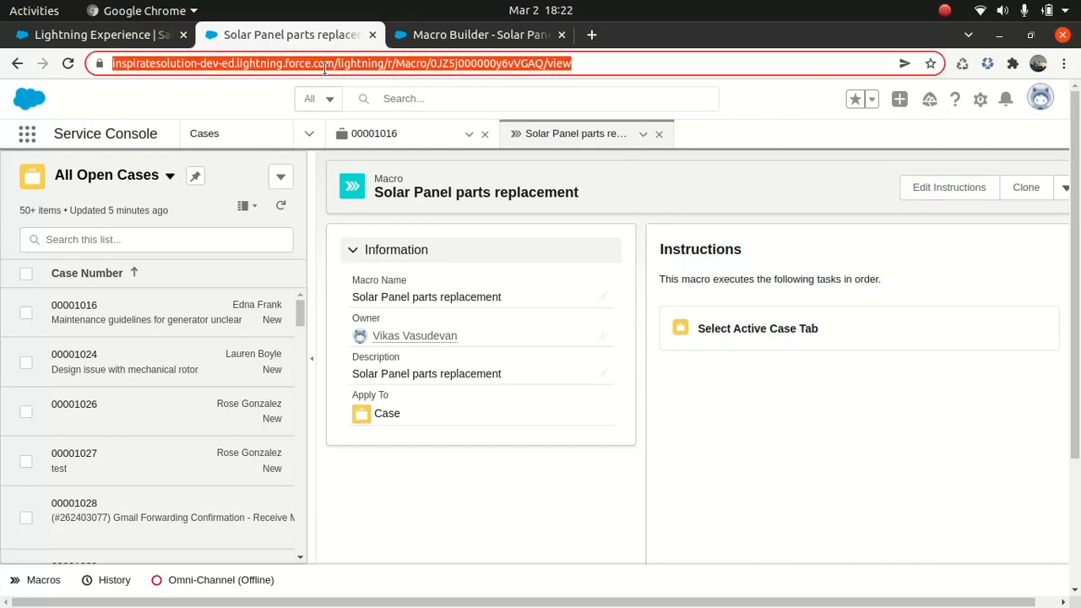
key(Return)
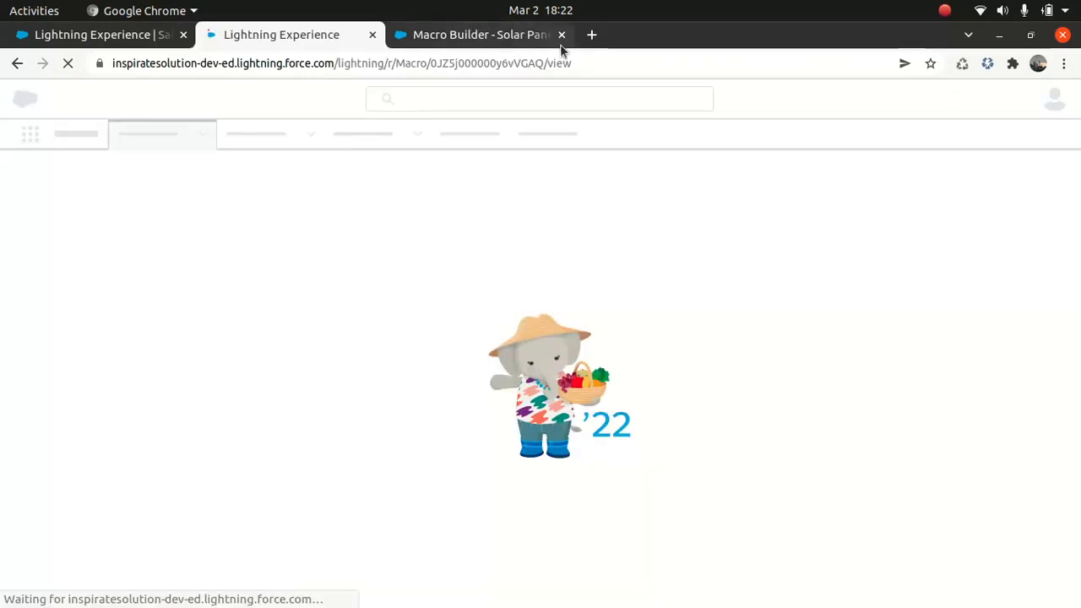
click(544, 36)
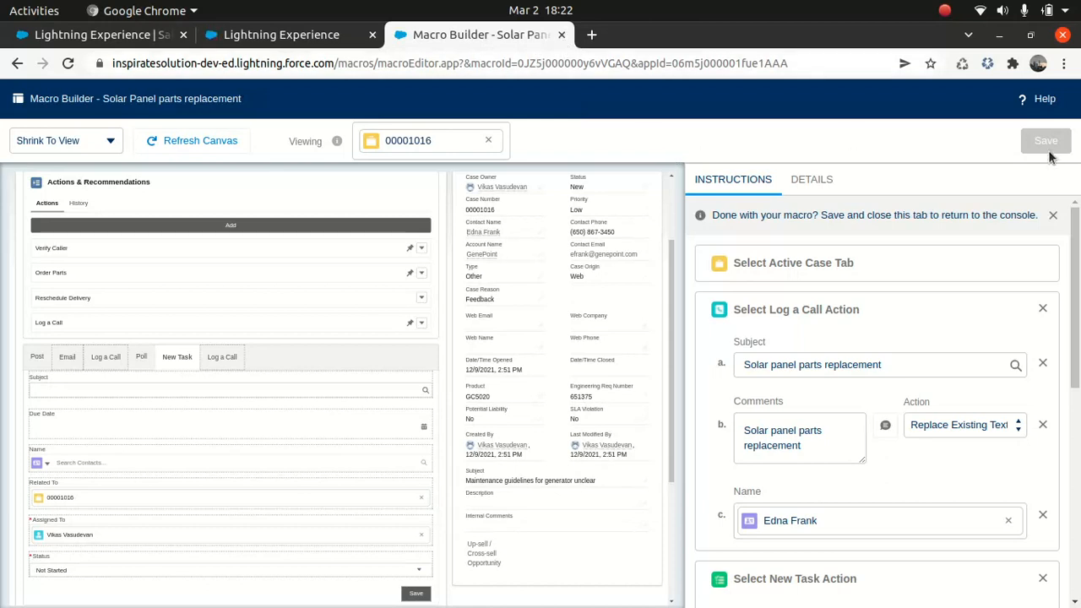
click(562, 34)
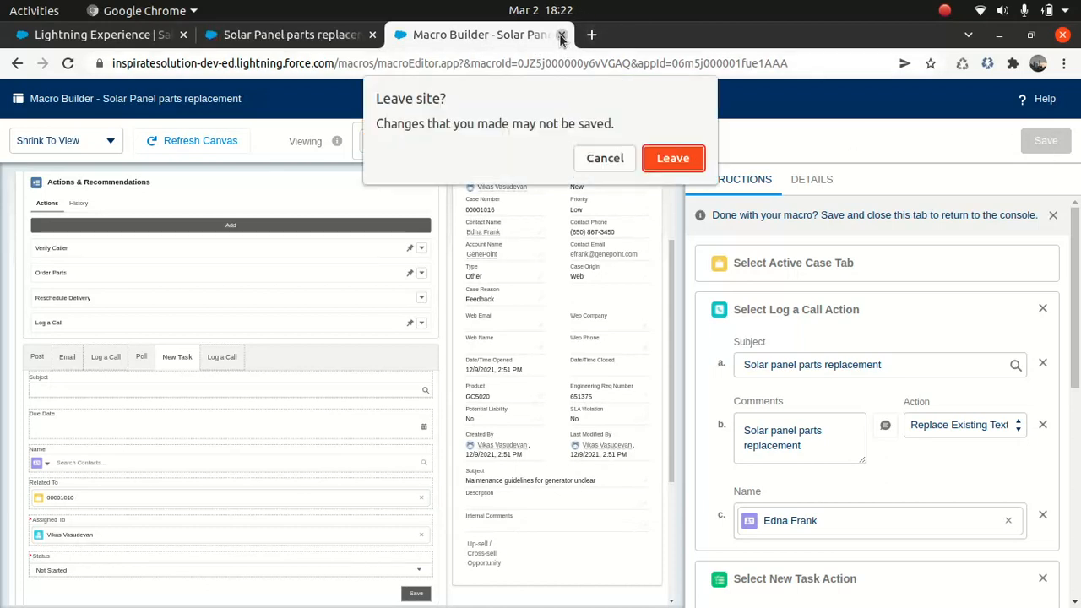
click(663, 160)
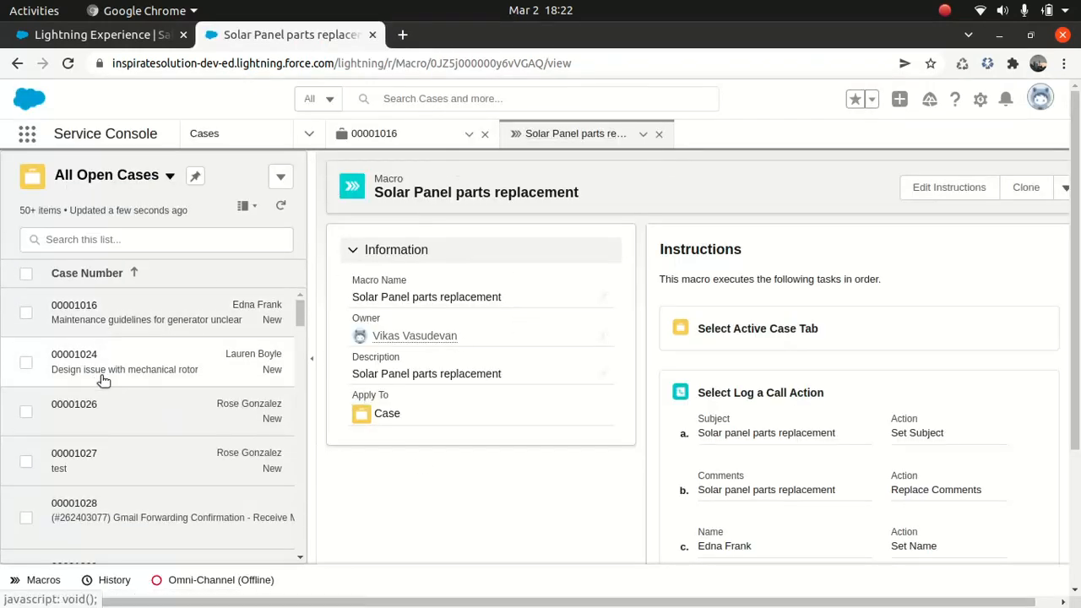
Run the "Solar Panel parts replacement" macro on the "Design issue with mechanical rotor" case and dismiss the run summary
click(161, 369)
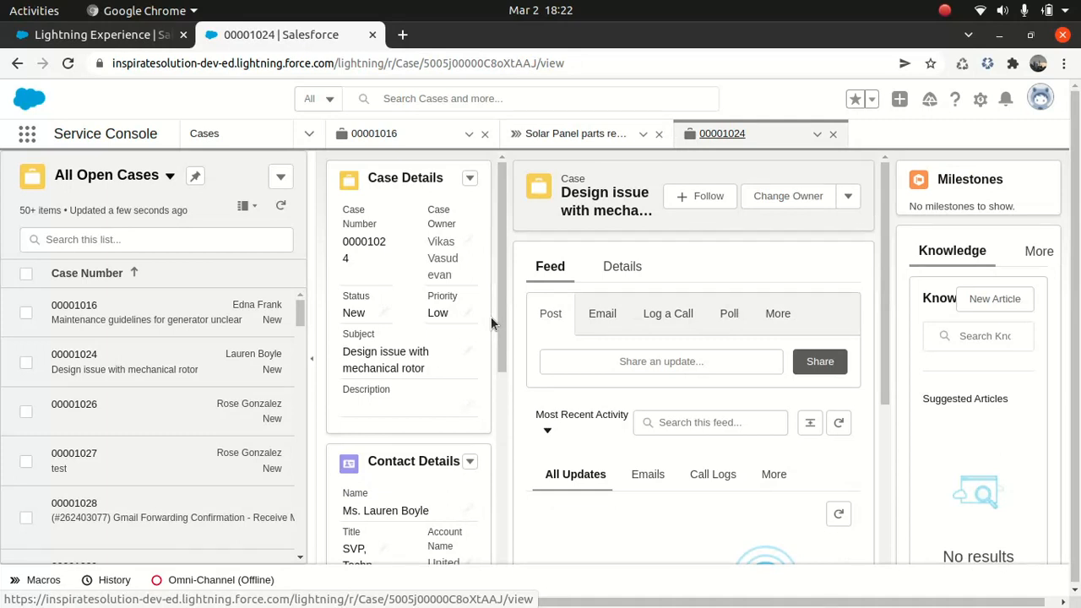
click(39, 581)
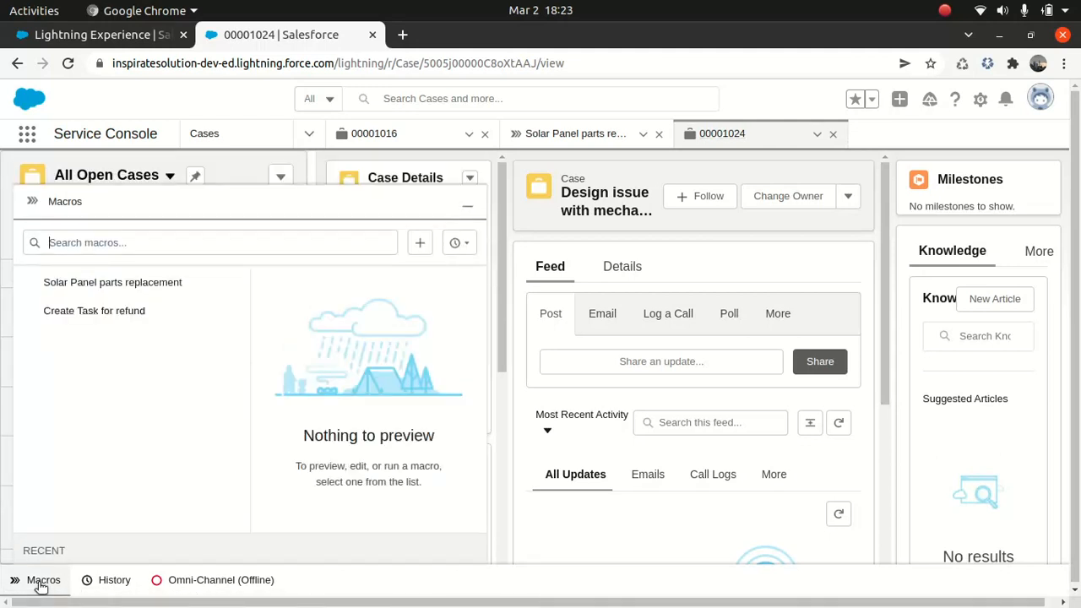
click(91, 285)
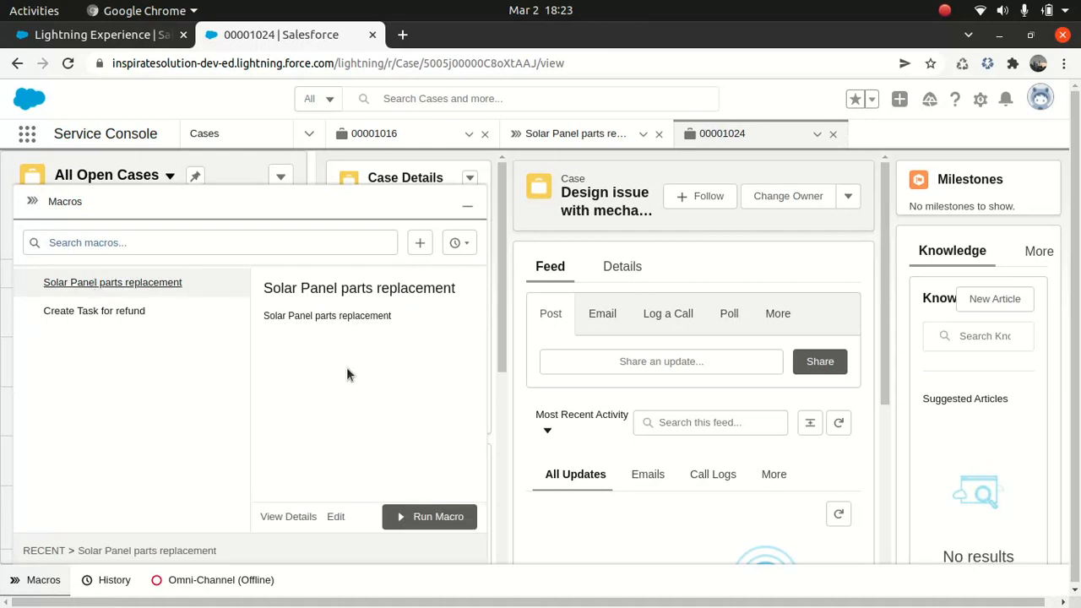
click(418, 516)
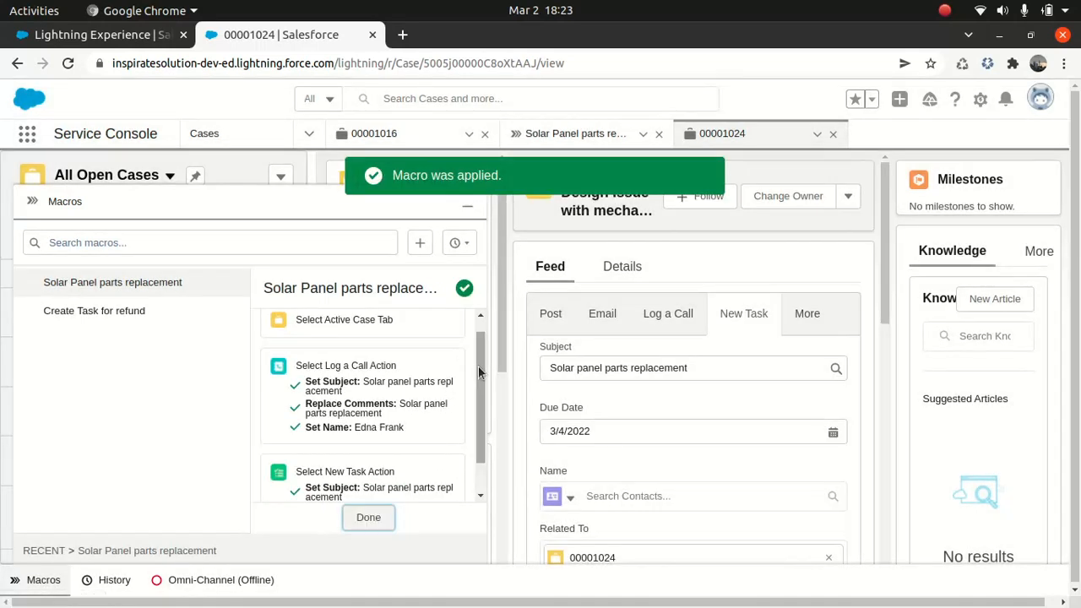
drag(480, 370, 470, 421)
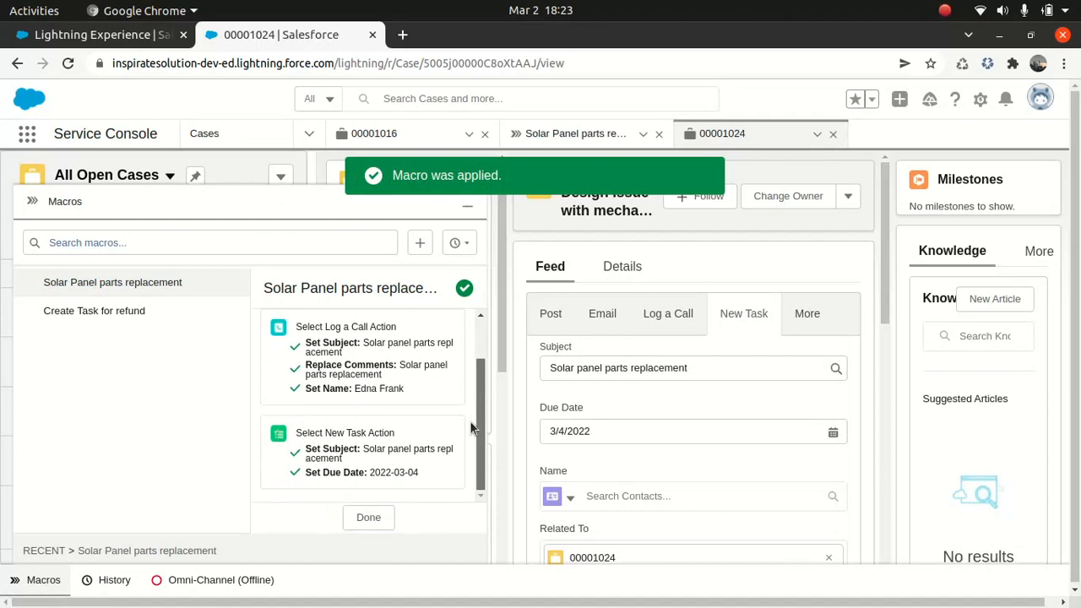
click(370, 518)
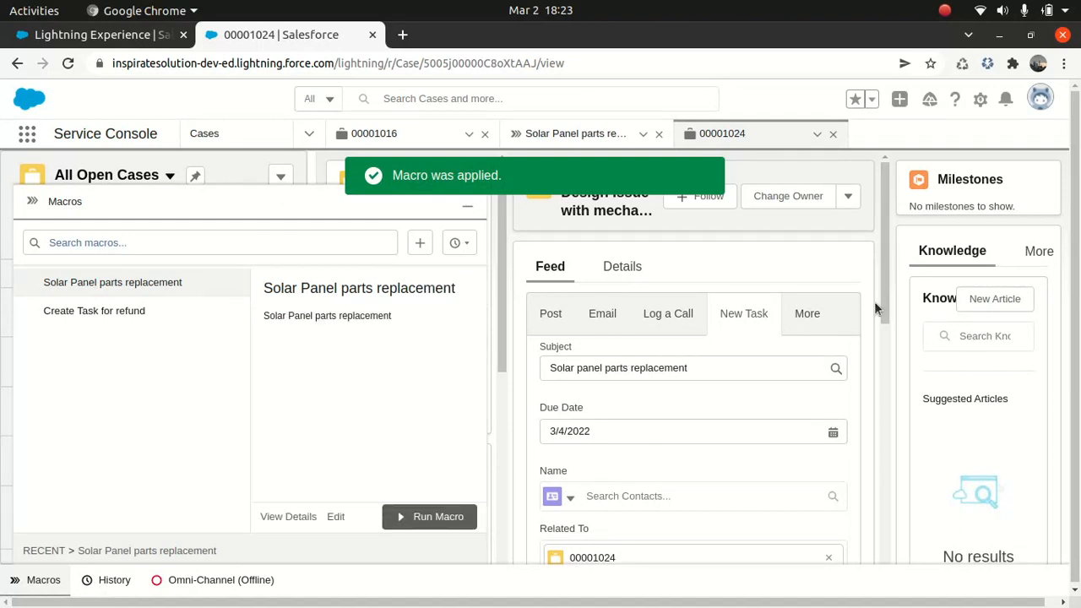
Review the New Task form filled in by the macro and save the task on the case
drag(887, 268, 868, 318)
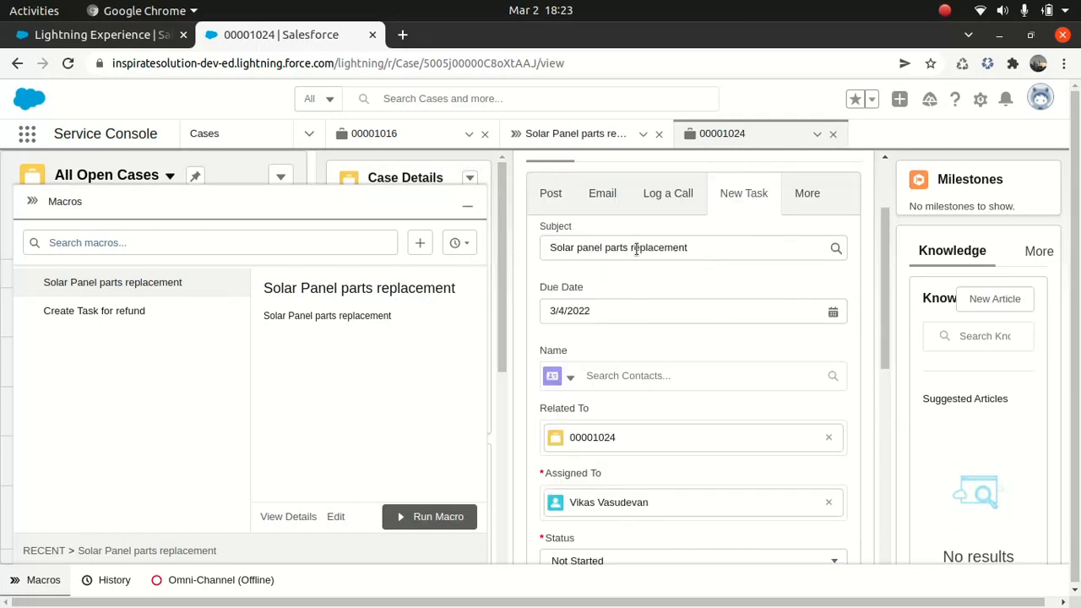
drag(882, 282, 829, 358)
click(819, 348)
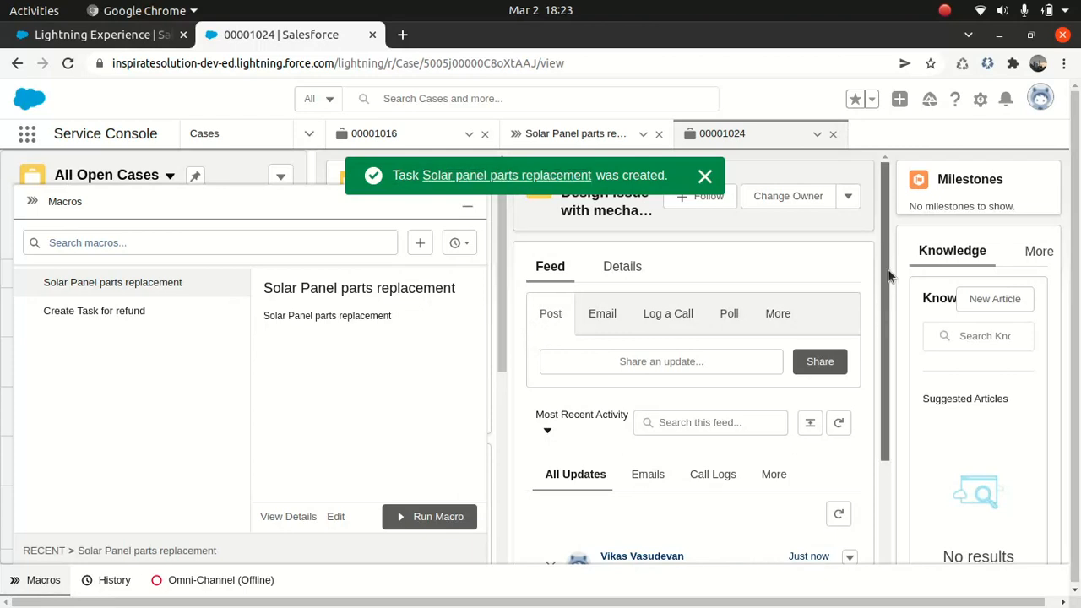
Examine the case's Log a Call form, its feed with the created task, the additional feed filters and actions, and the case details
click(655, 317)
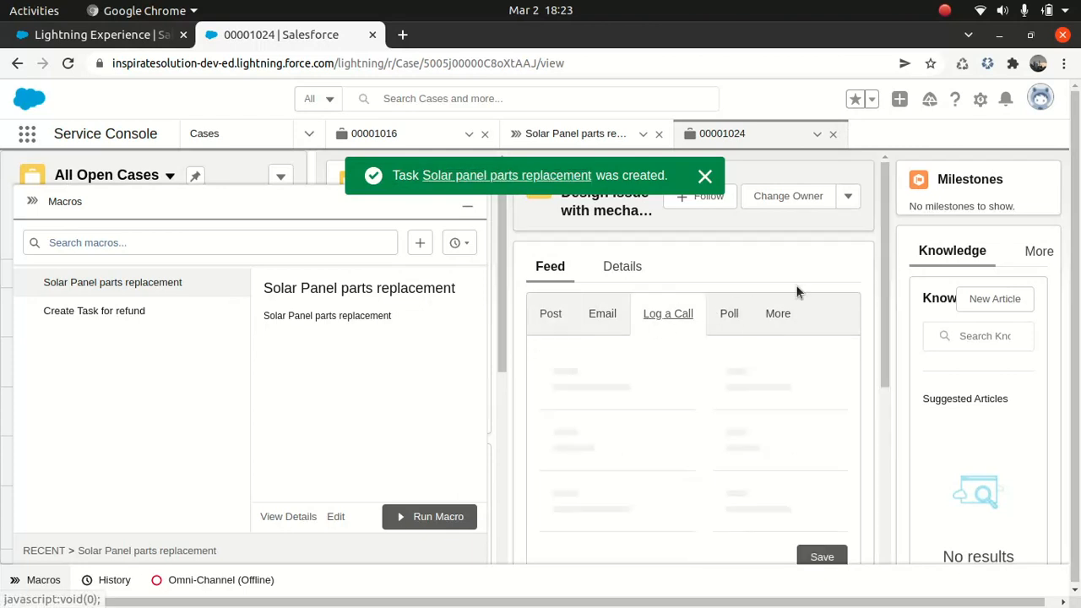
drag(884, 289, 884, 470)
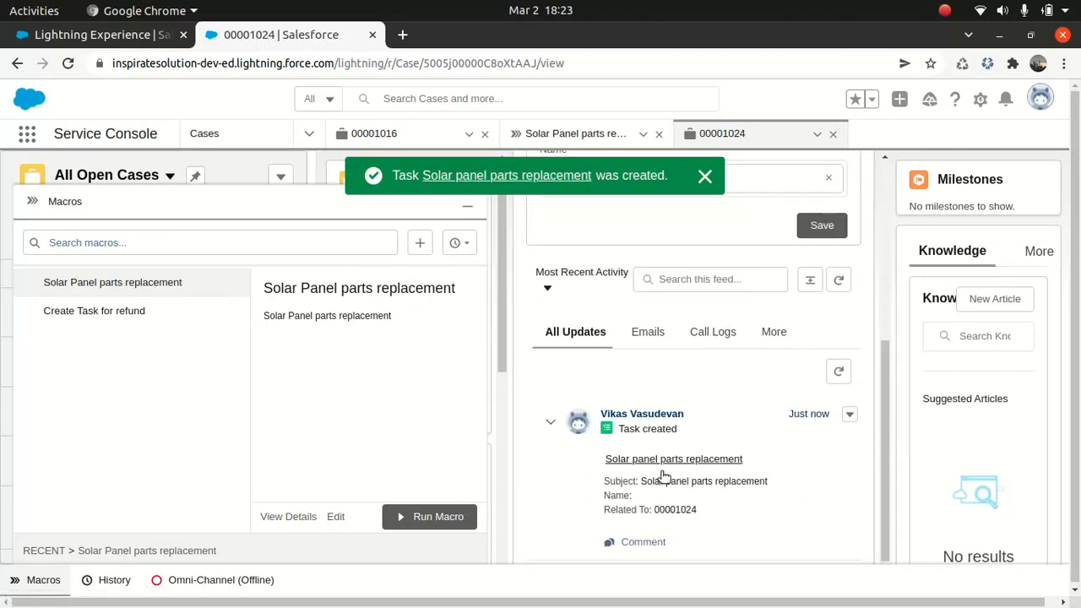
drag(889, 424, 809, 233)
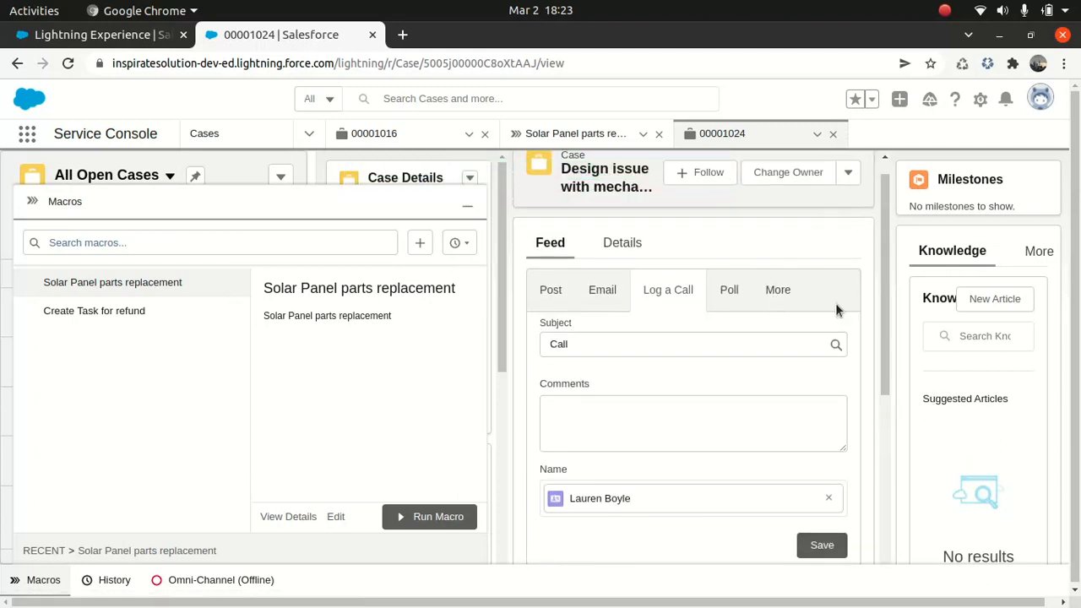
drag(883, 326, 874, 495)
click(775, 338)
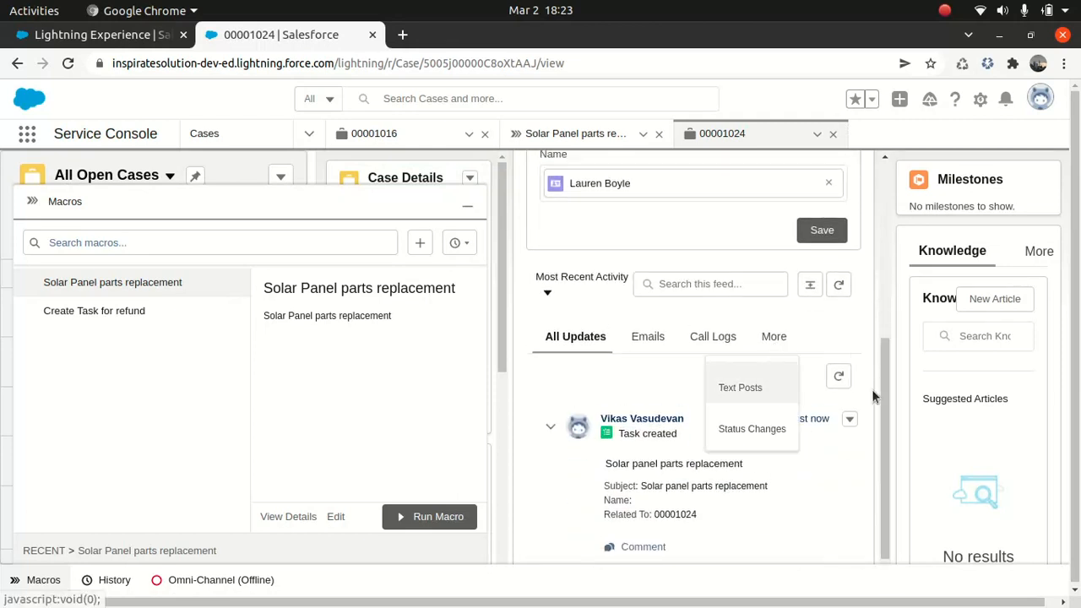
click(864, 251)
drag(880, 366, 870, 198)
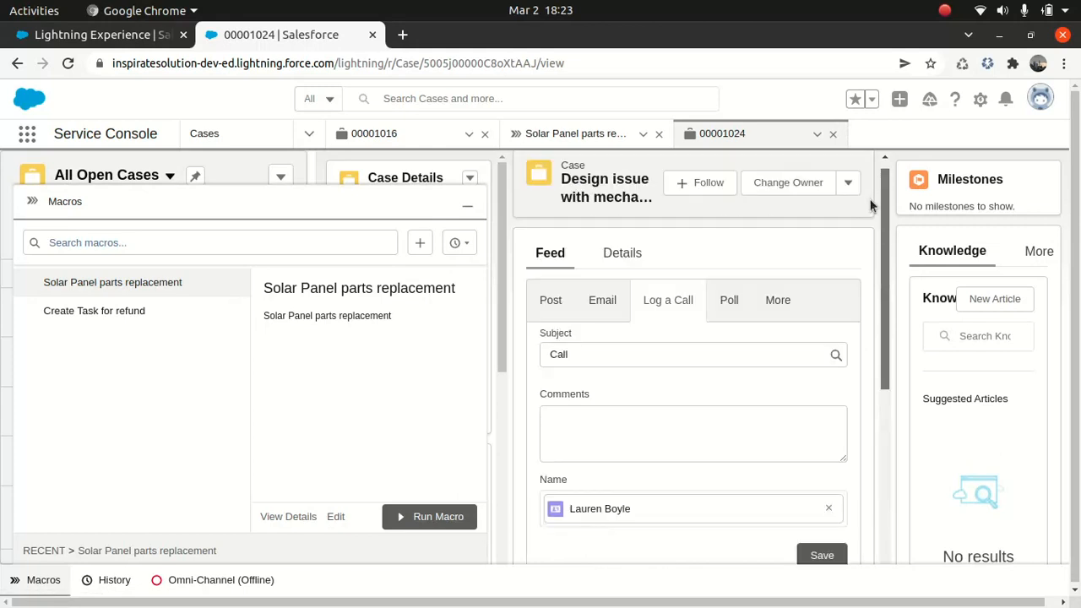
click(782, 300)
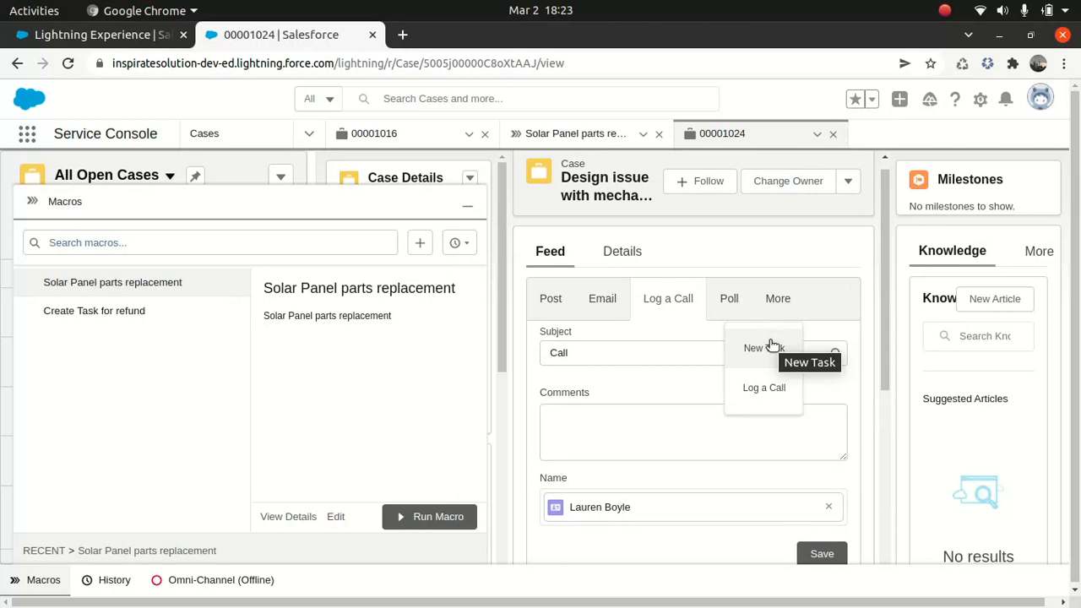
click(635, 251)
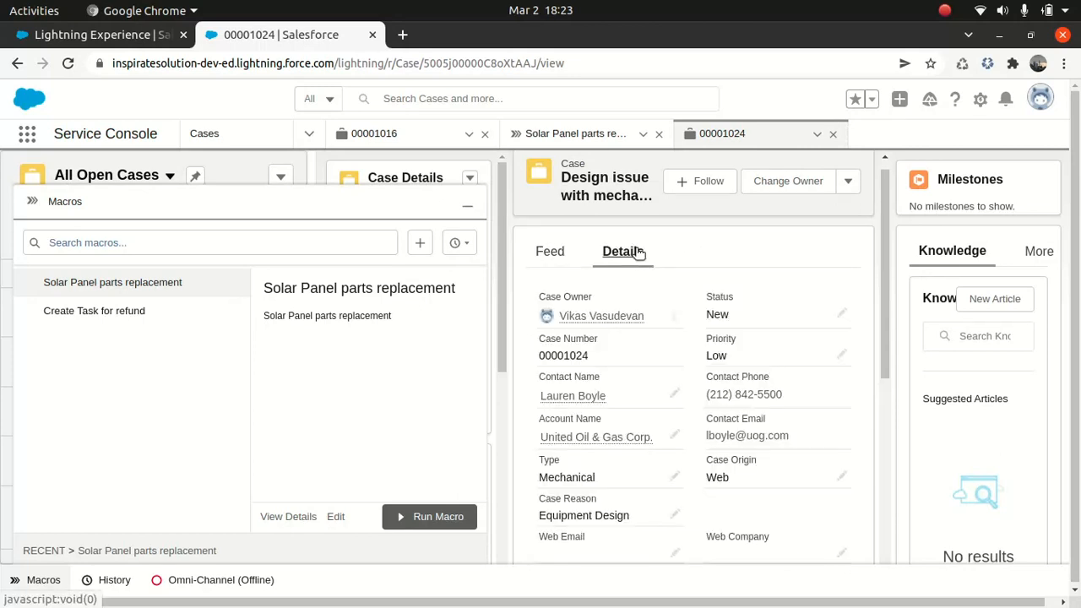